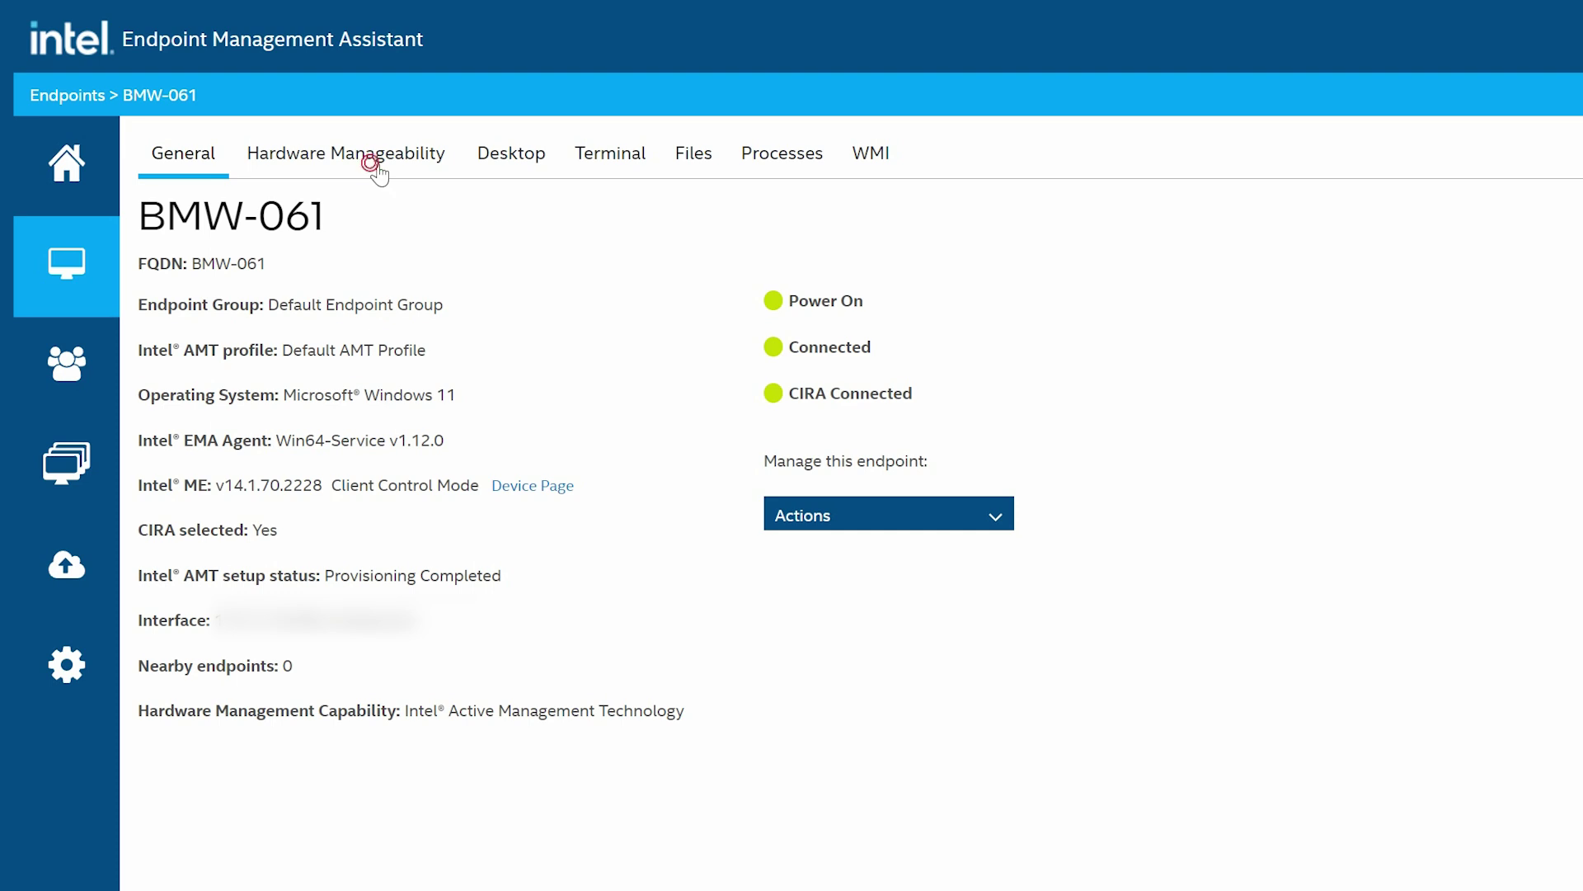
# - Open the hardware manageability information of endpoint BMW-061 and view its editable name and domain setting
pyautogui.click(375, 158)
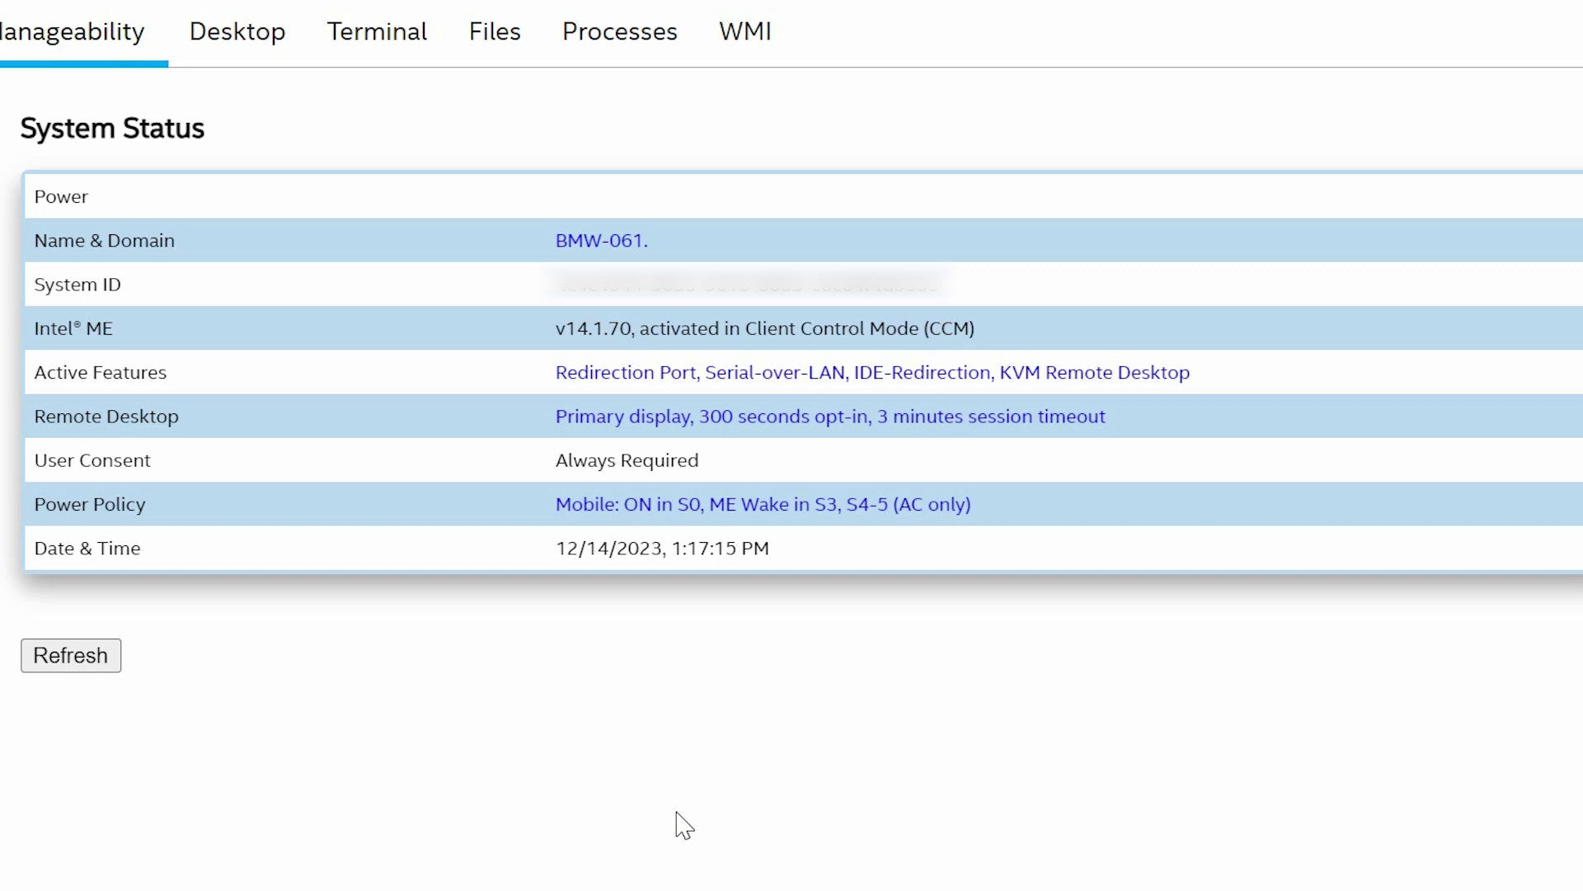
pyautogui.click(621, 250)
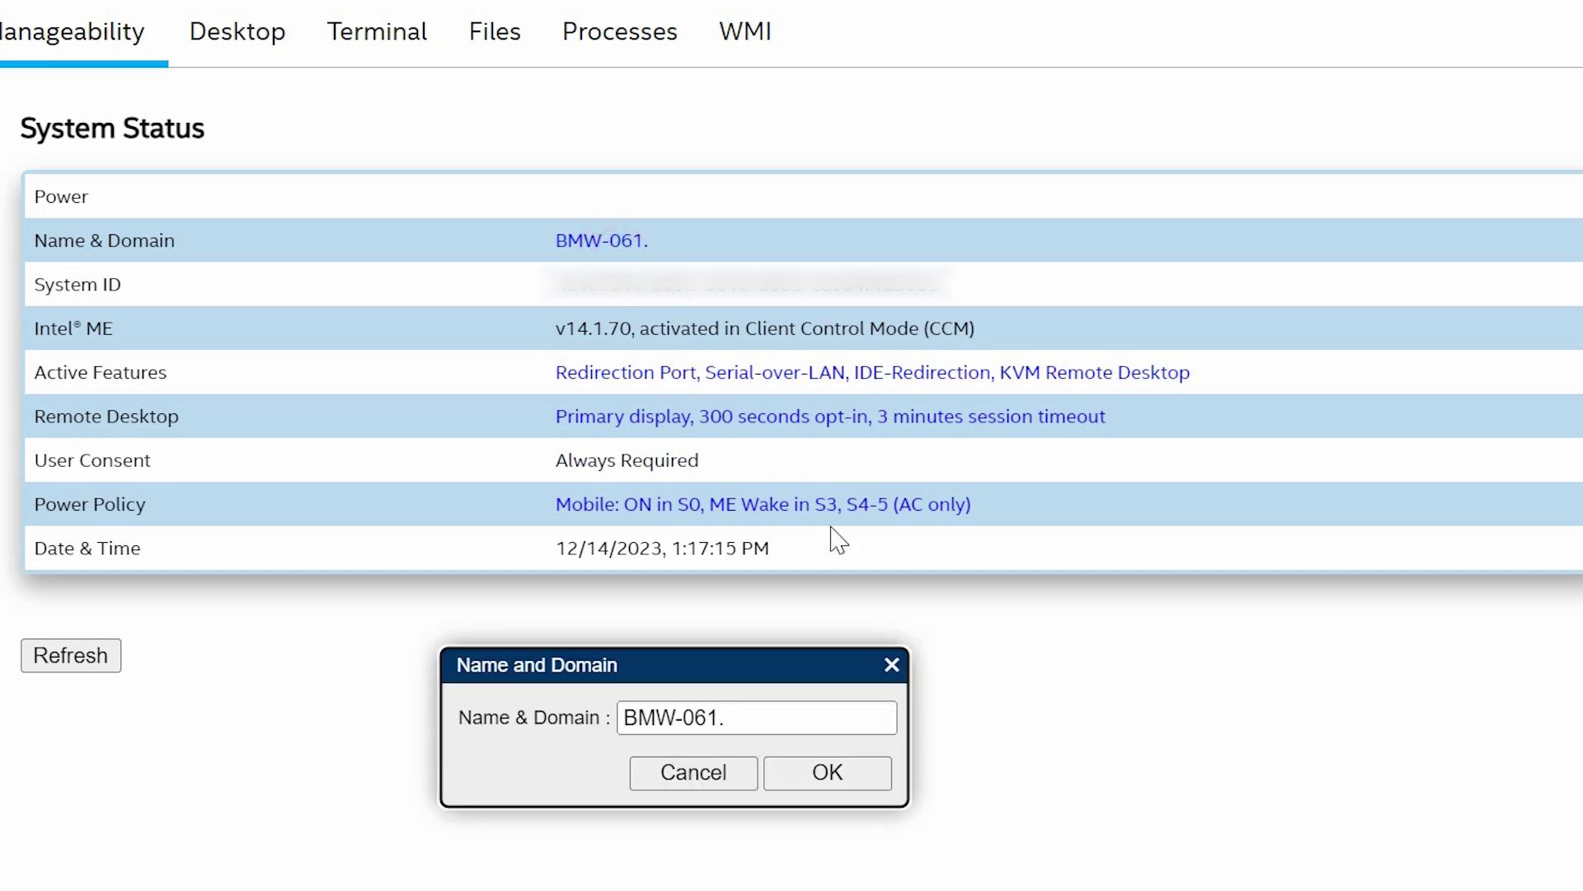
pyautogui.tripleClick(799, 721)
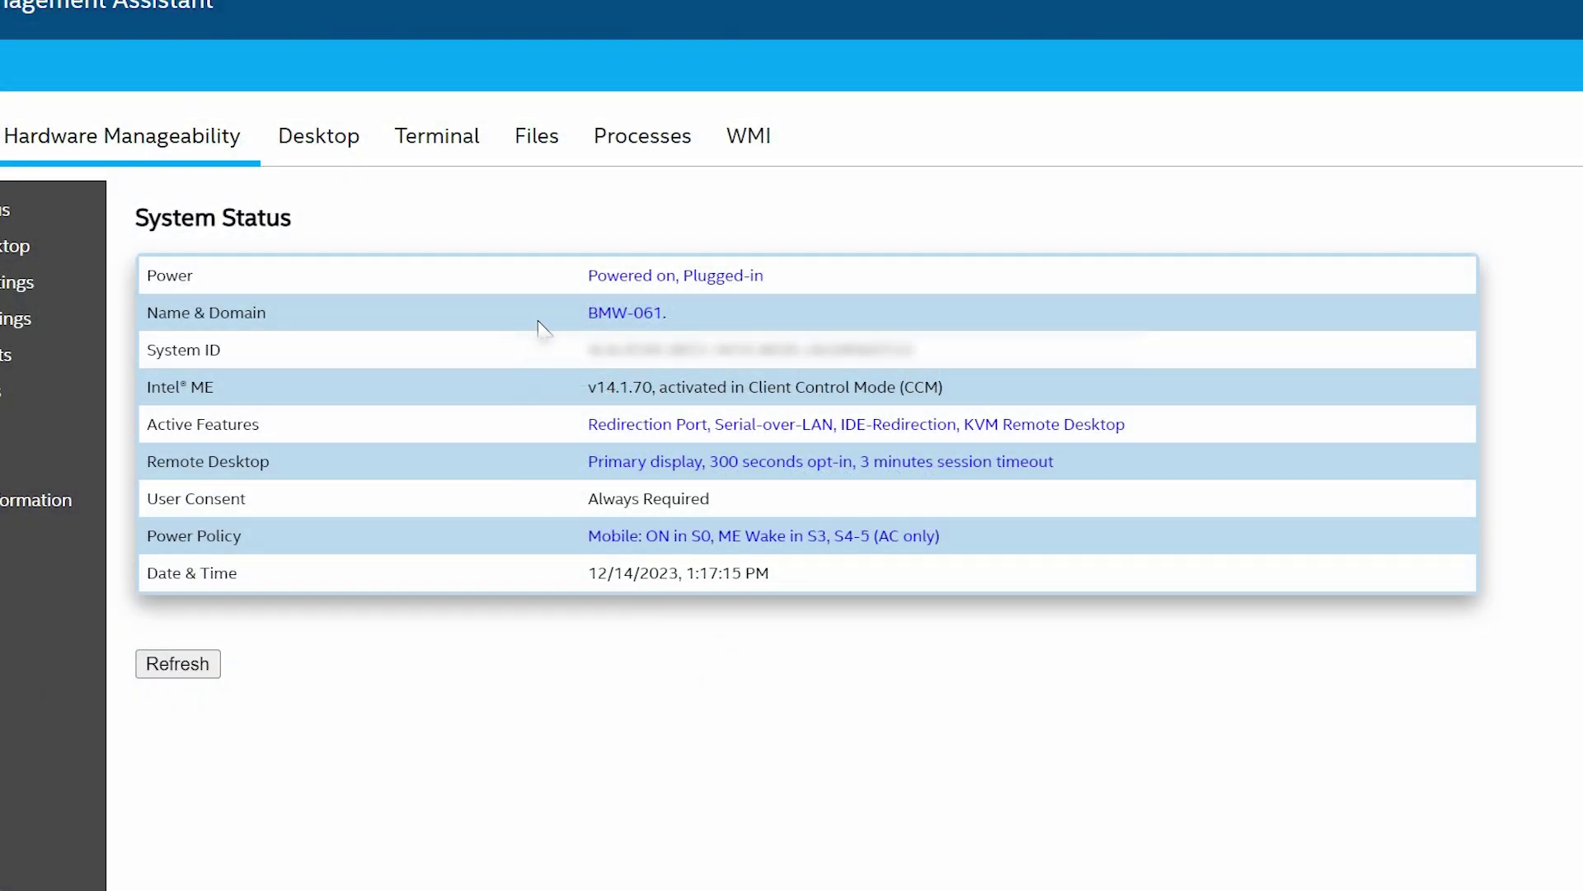
# - Review the endpoint's full list of power commands and the valid-only list, without sending a command
pyautogui.click(660, 276)
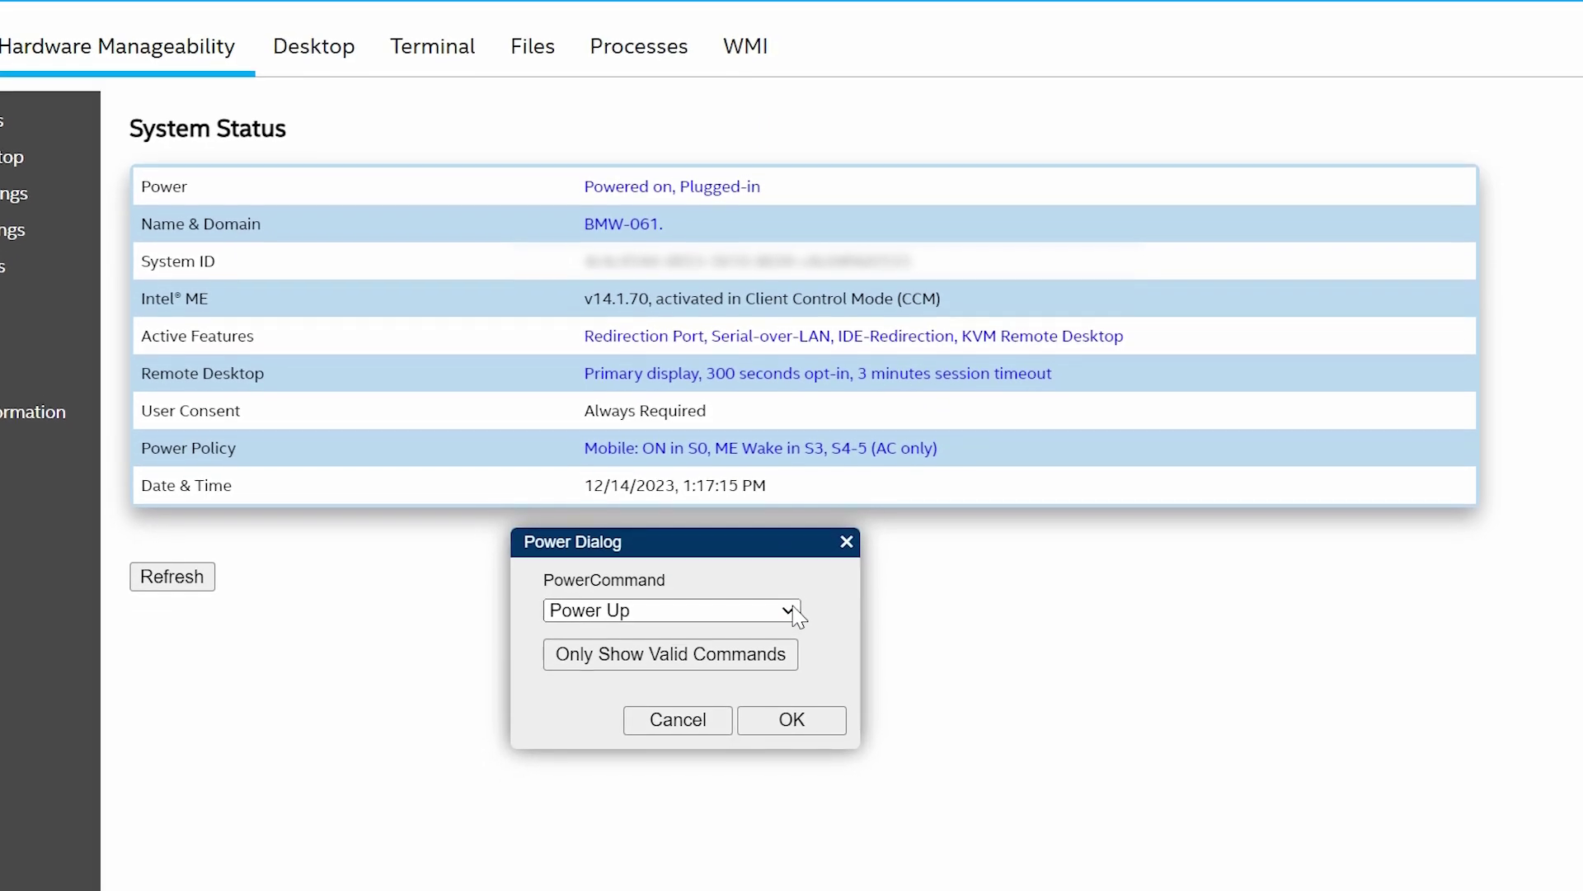
pyautogui.click(790, 674)
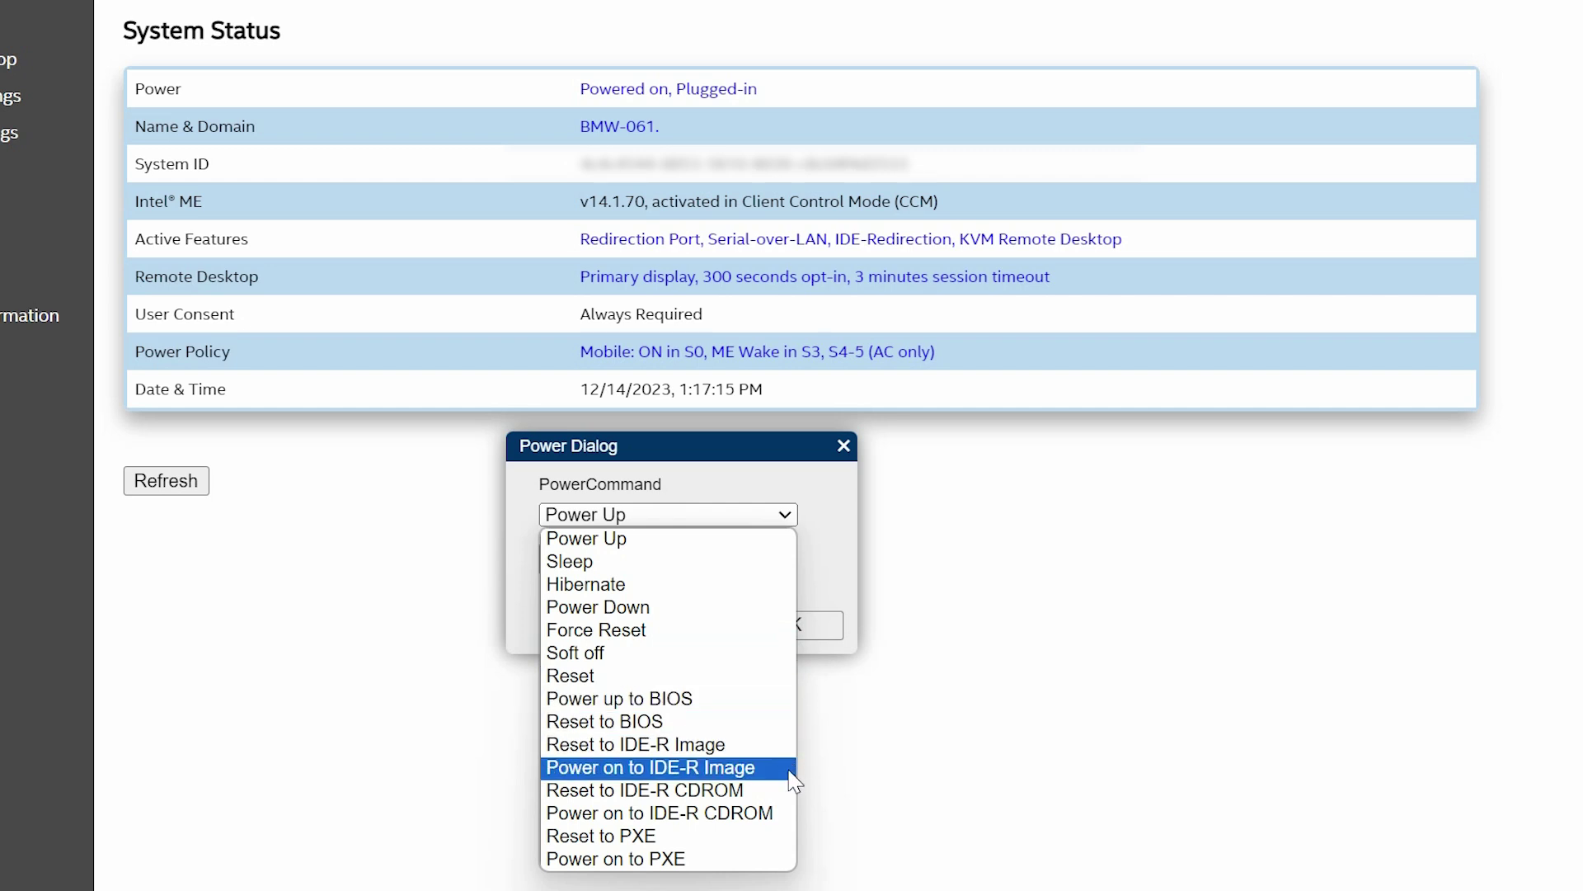
pyautogui.click(838, 555)
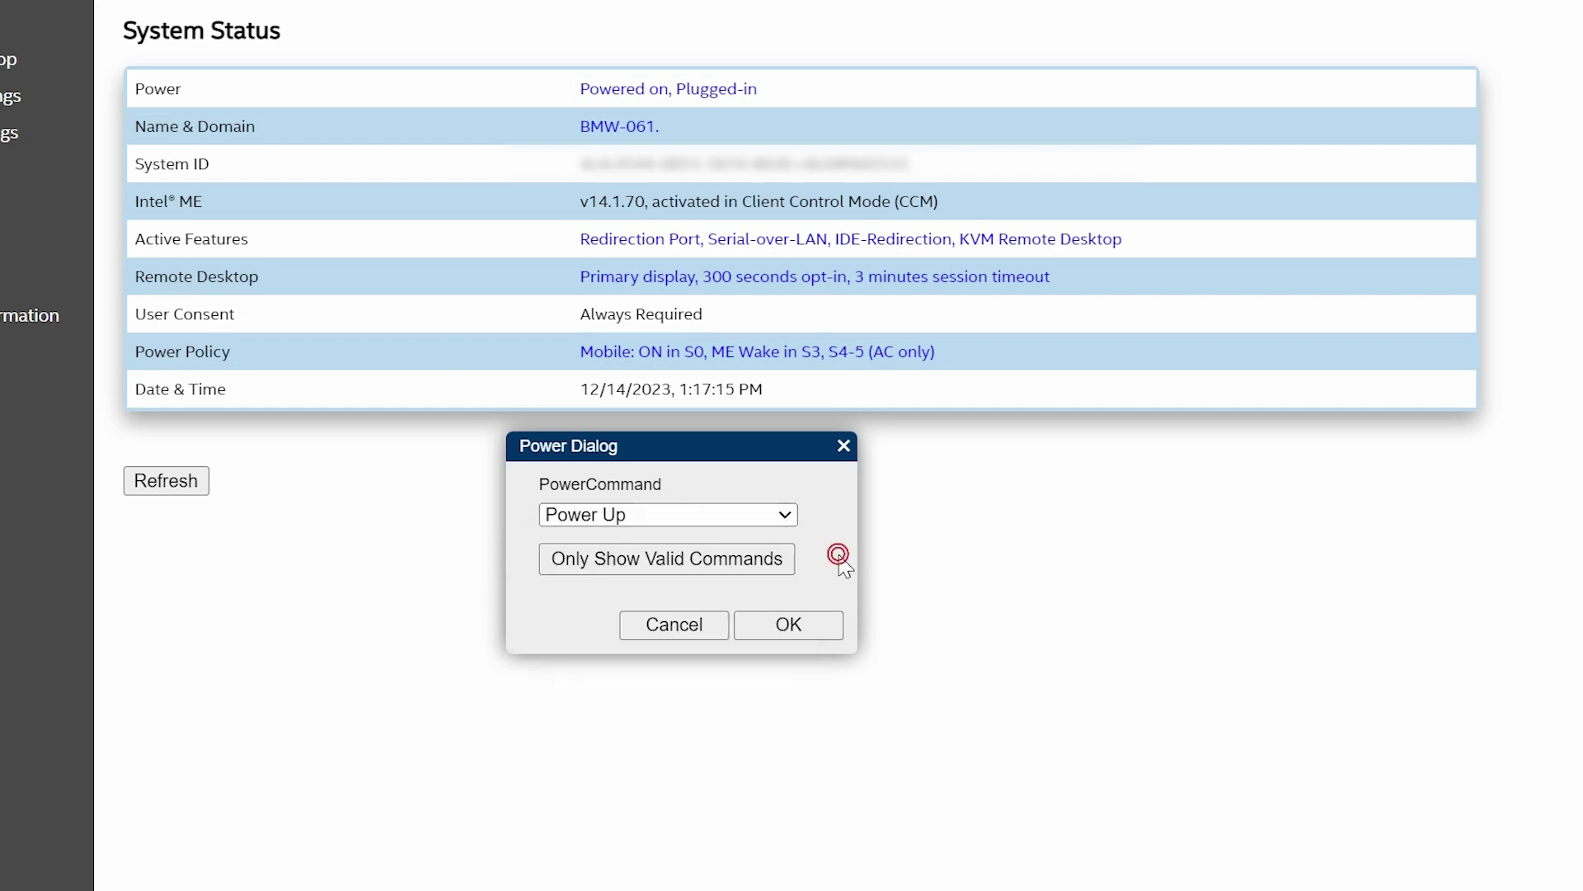
pyautogui.click(779, 565)
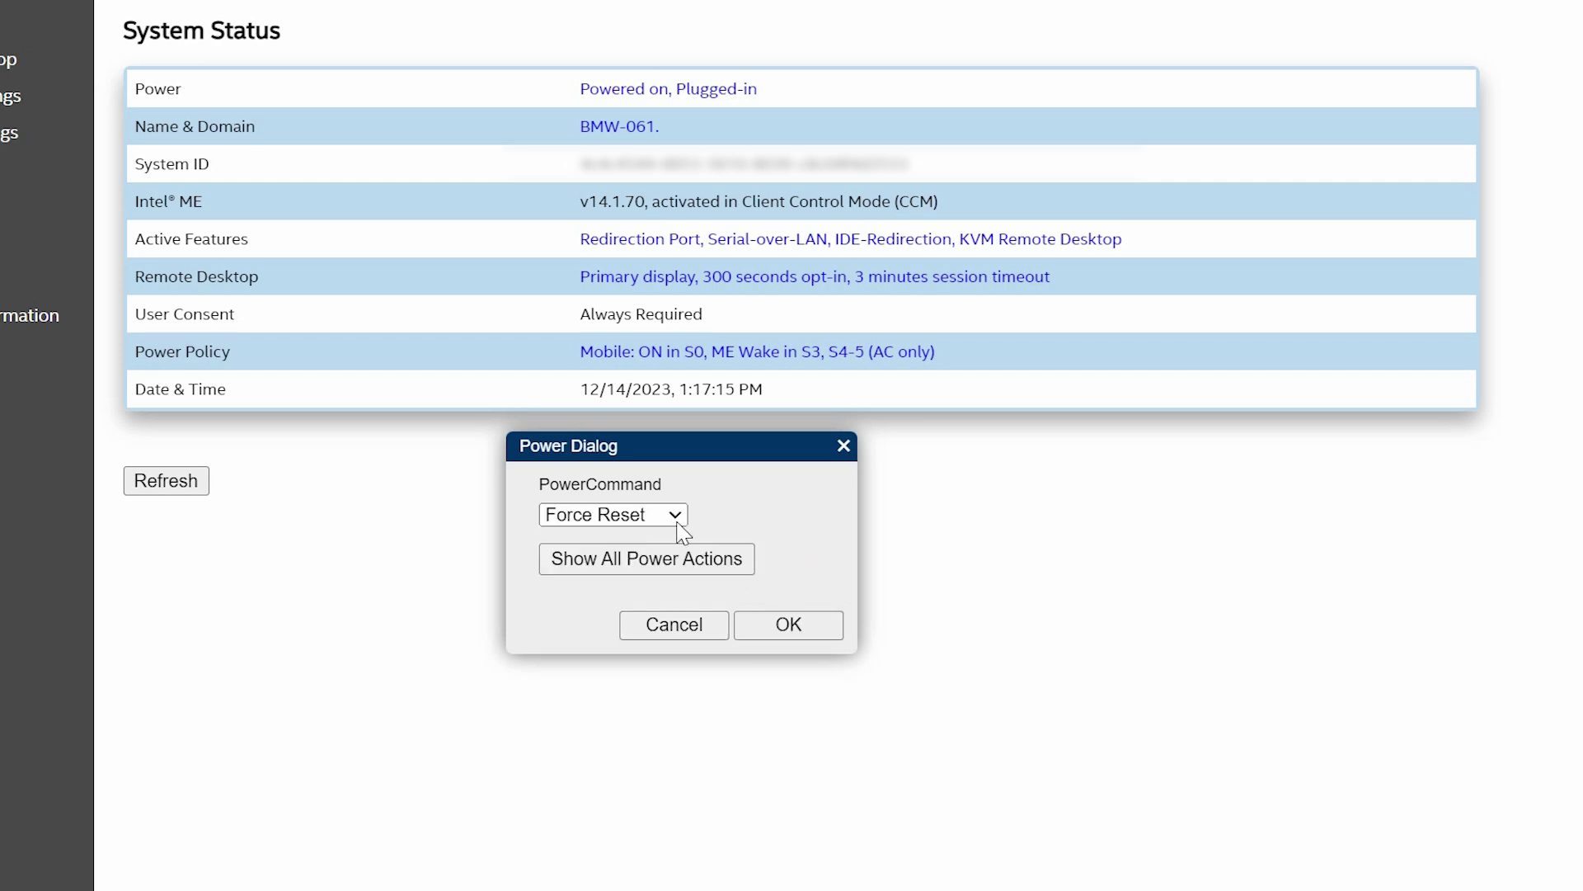
pyautogui.click(676, 517)
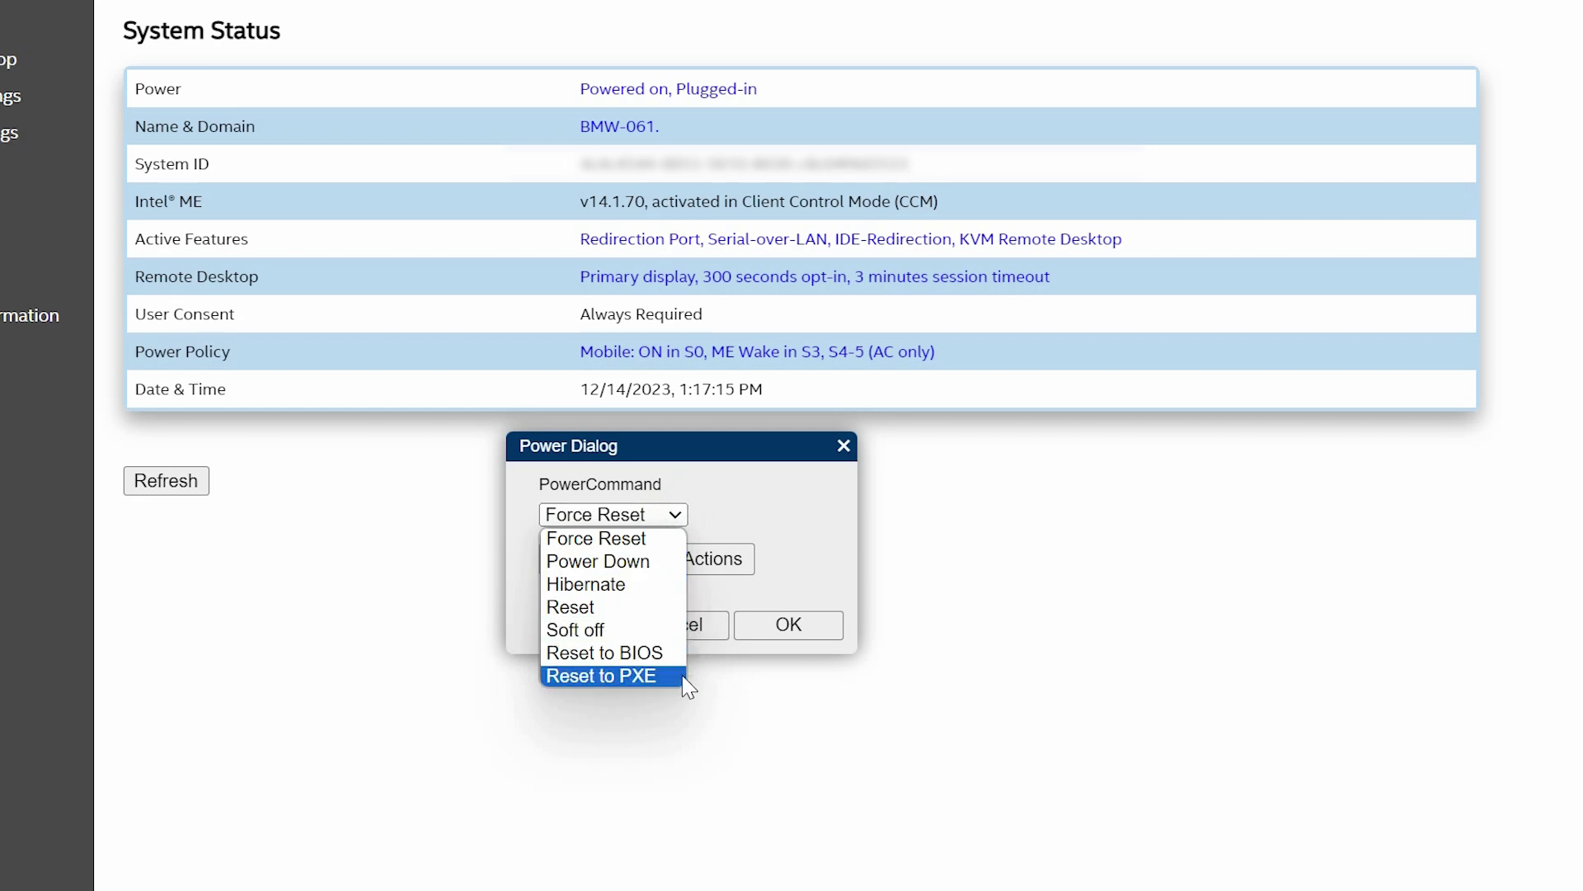
pyautogui.click(786, 536)
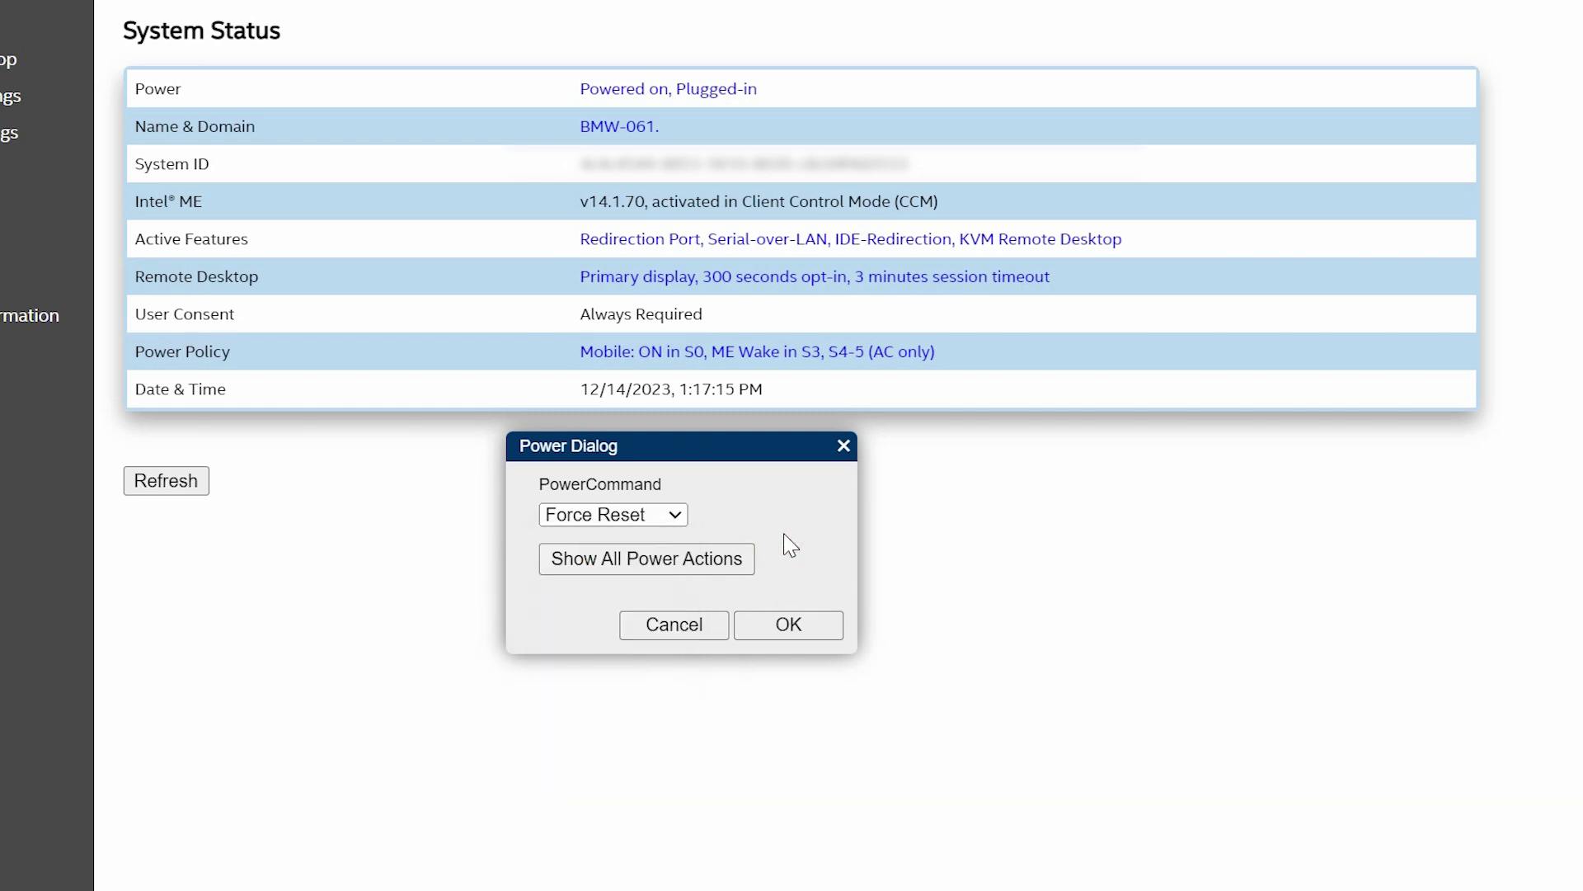
pyautogui.click(708, 625)
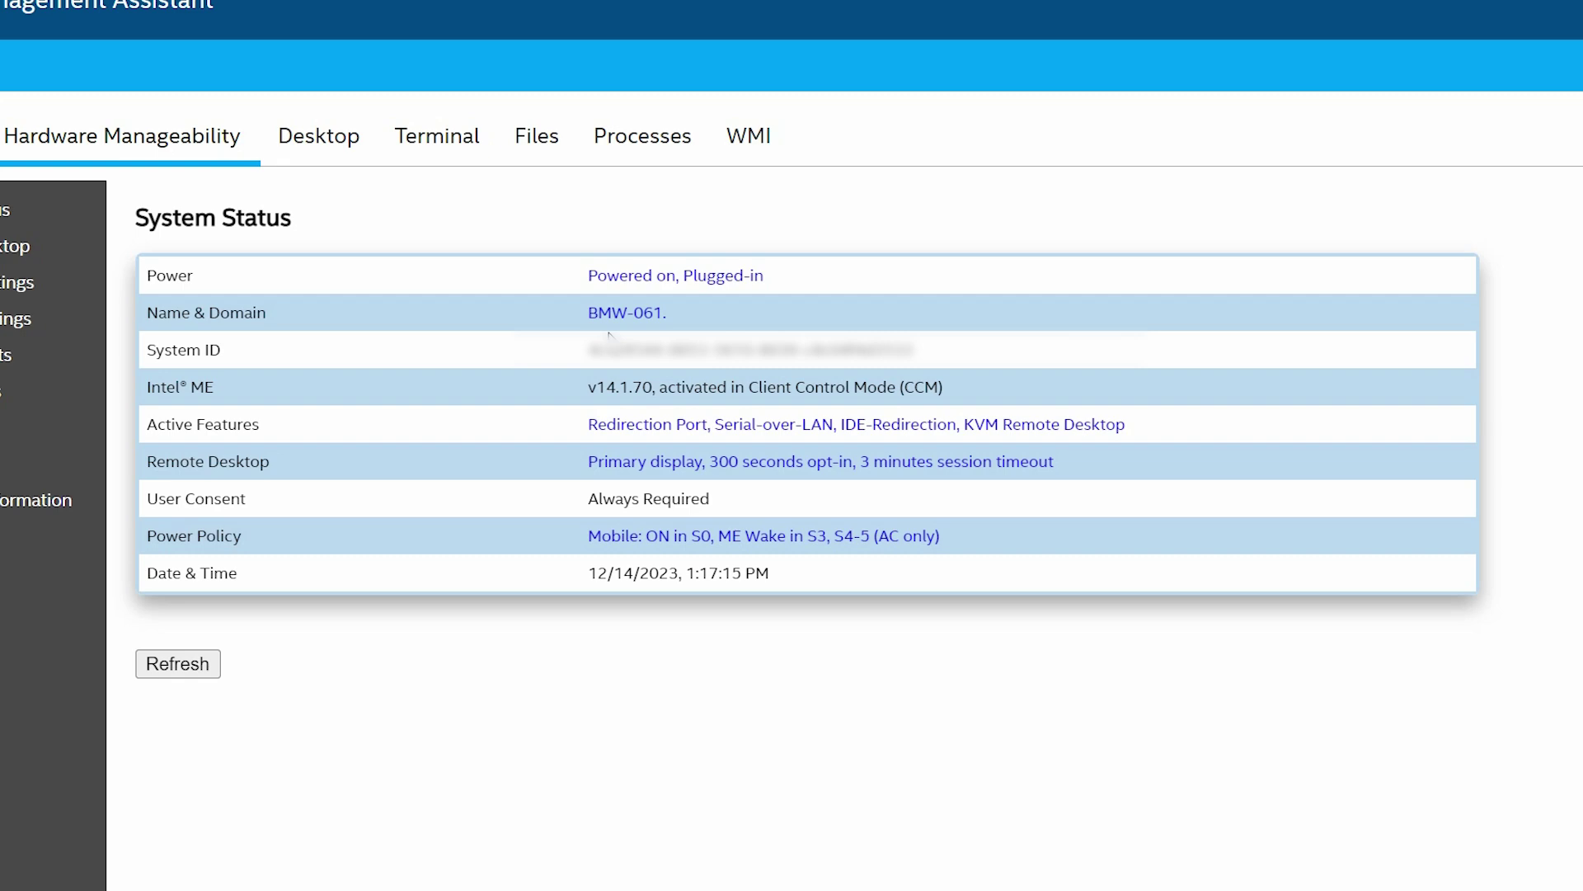
# - Reopen the Name & Domain setting, select its current text, and cancel without changing it
pyautogui.click(620, 313)
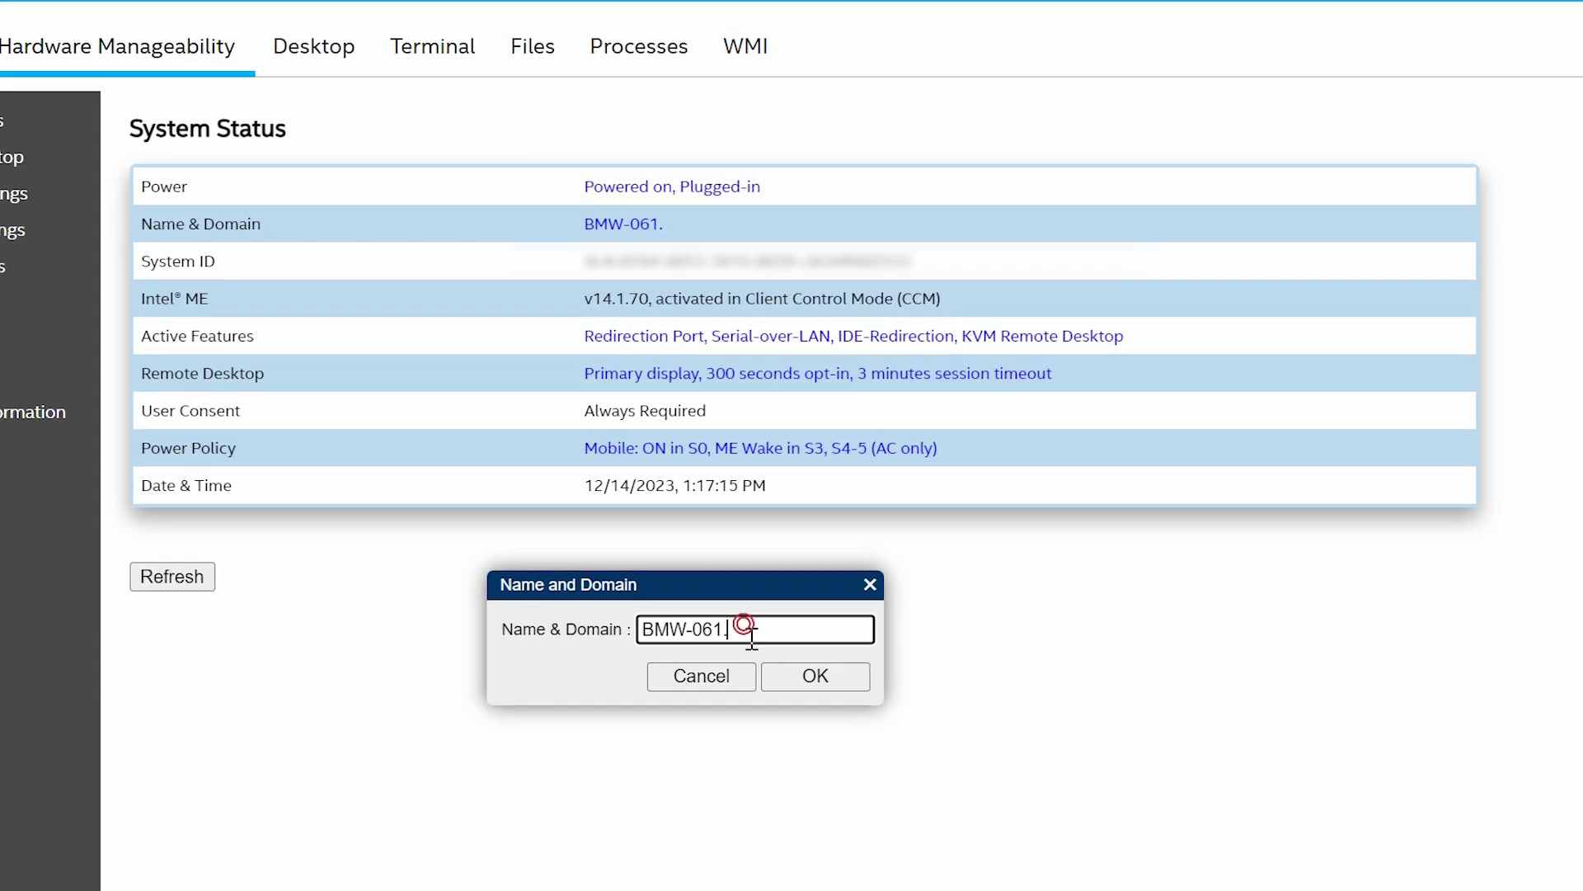
pyautogui.moveTo(750, 660); pyautogui.dragTo(640, 662)
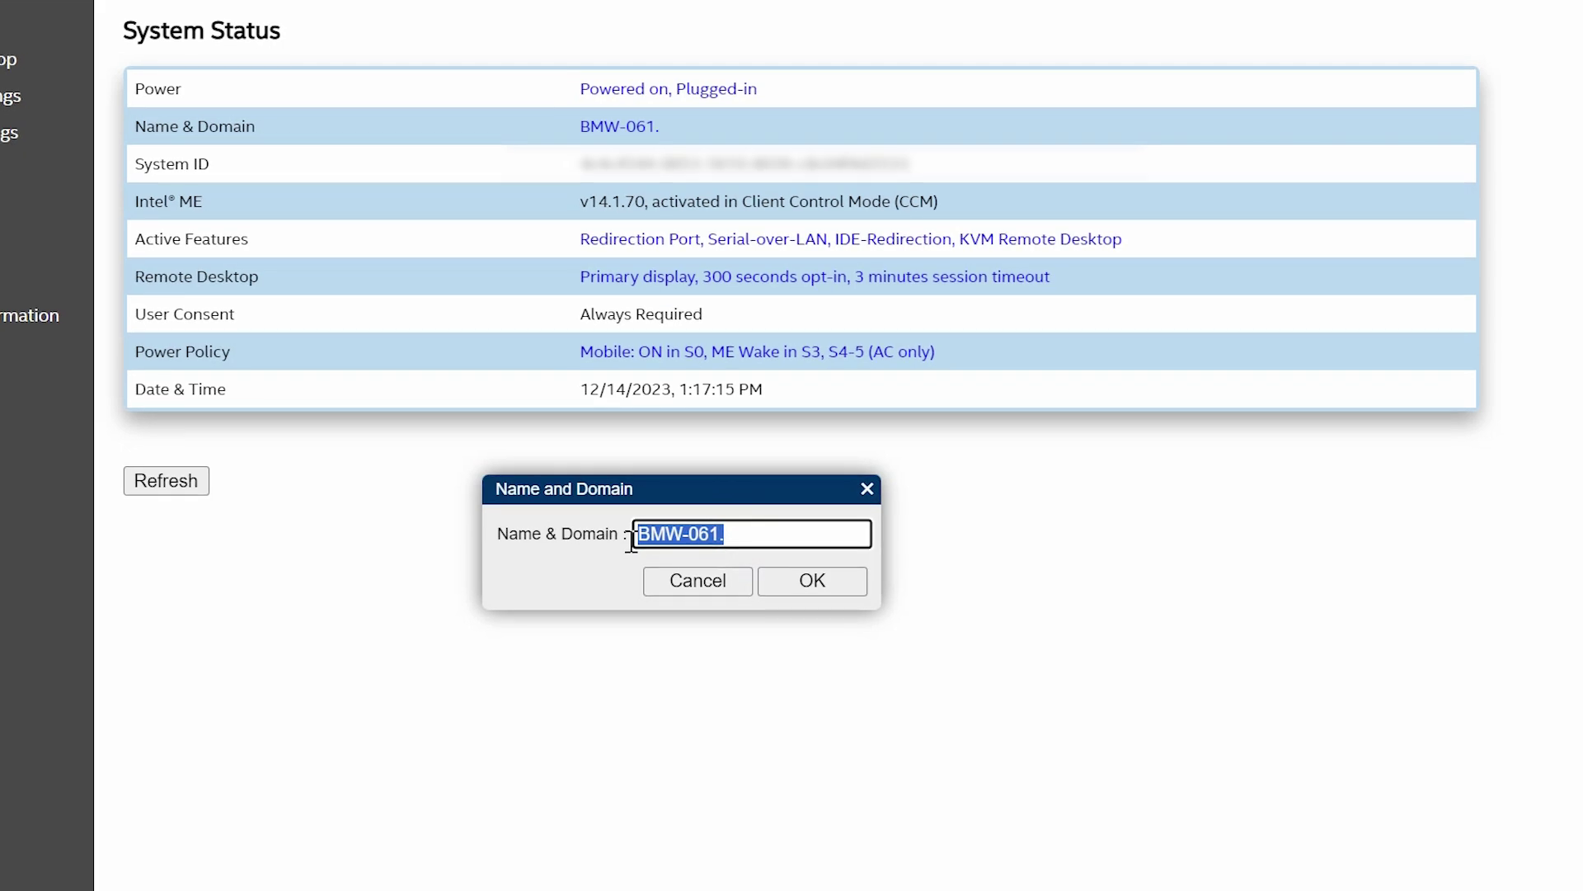
pyautogui.click(660, 584)
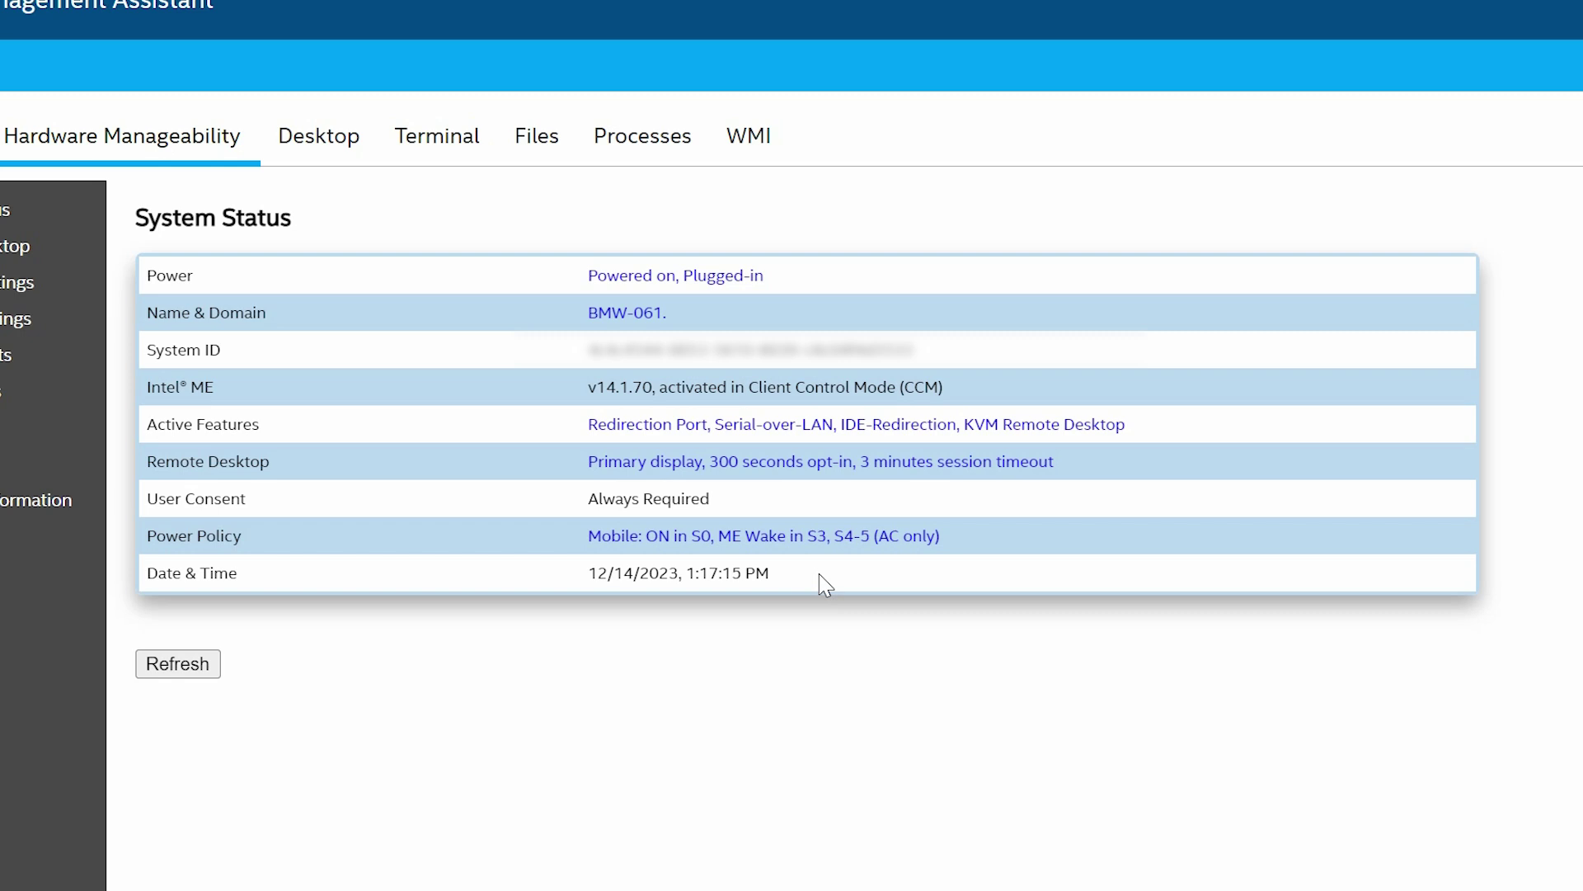
# - Inspect the Active Features options and the Remote Desktop display and timeout settings, closing both without changes
pyautogui.click(1094, 425)
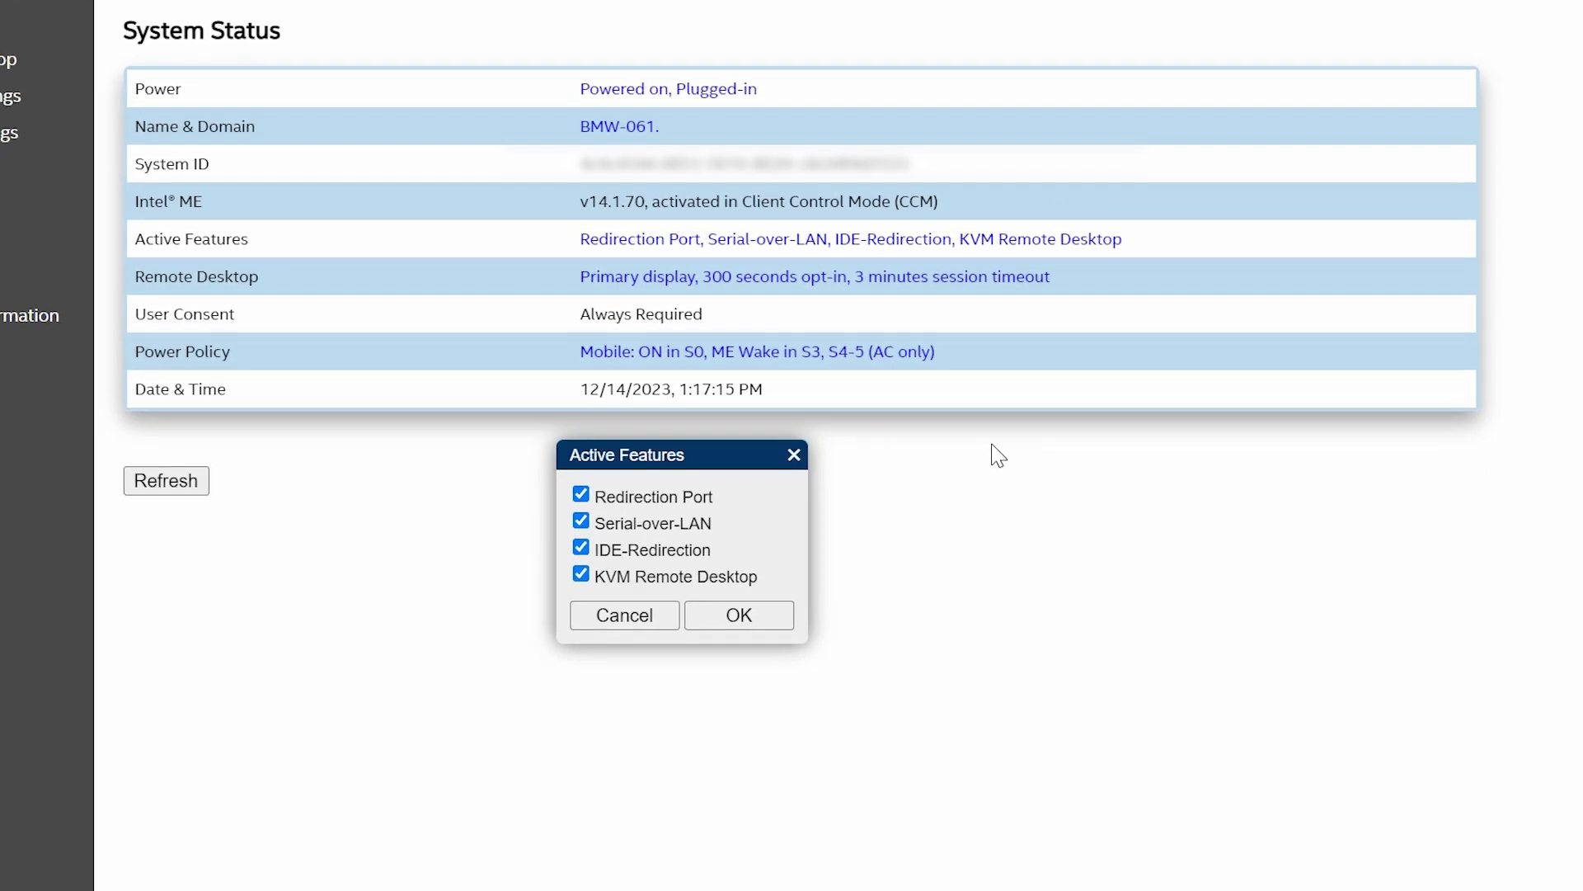
pyautogui.click(796, 455)
pyautogui.click(794, 455)
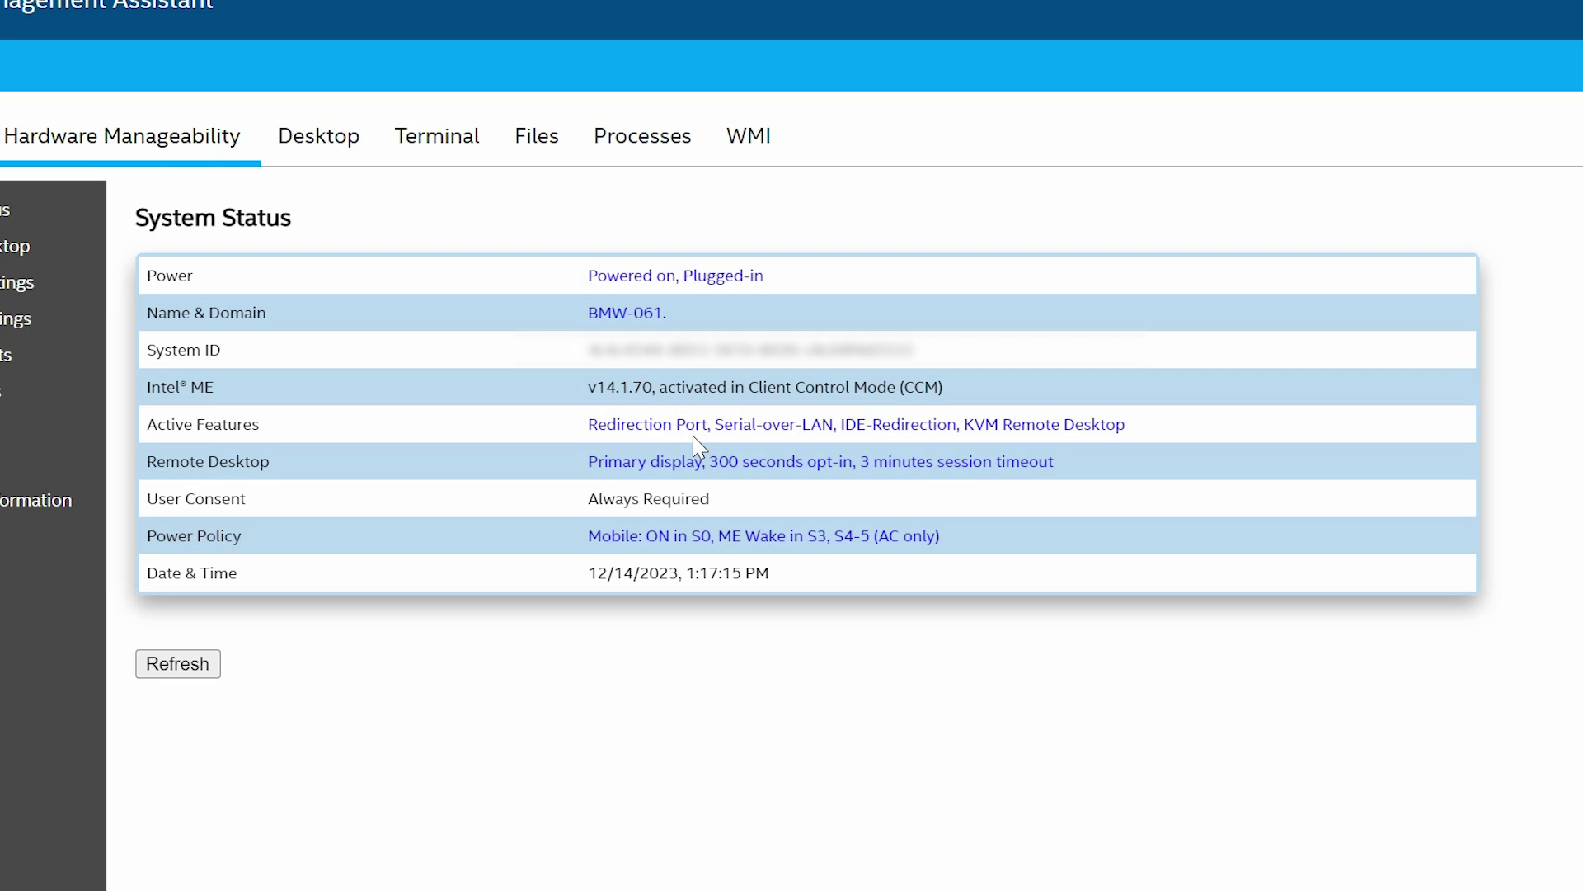
pyautogui.click(998, 465)
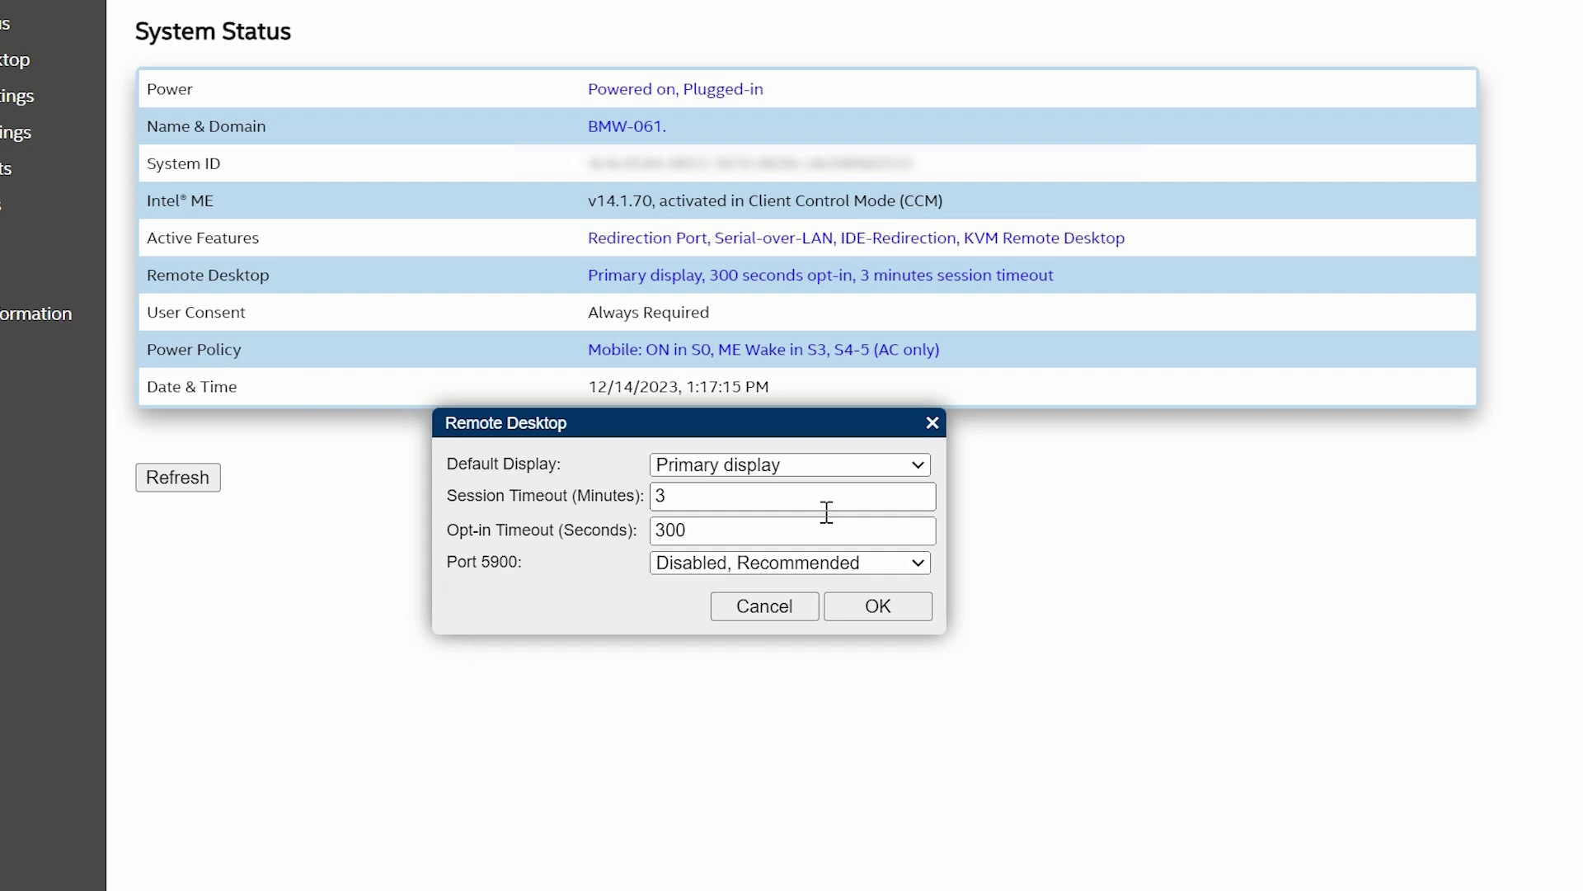
pyautogui.click(791, 607)
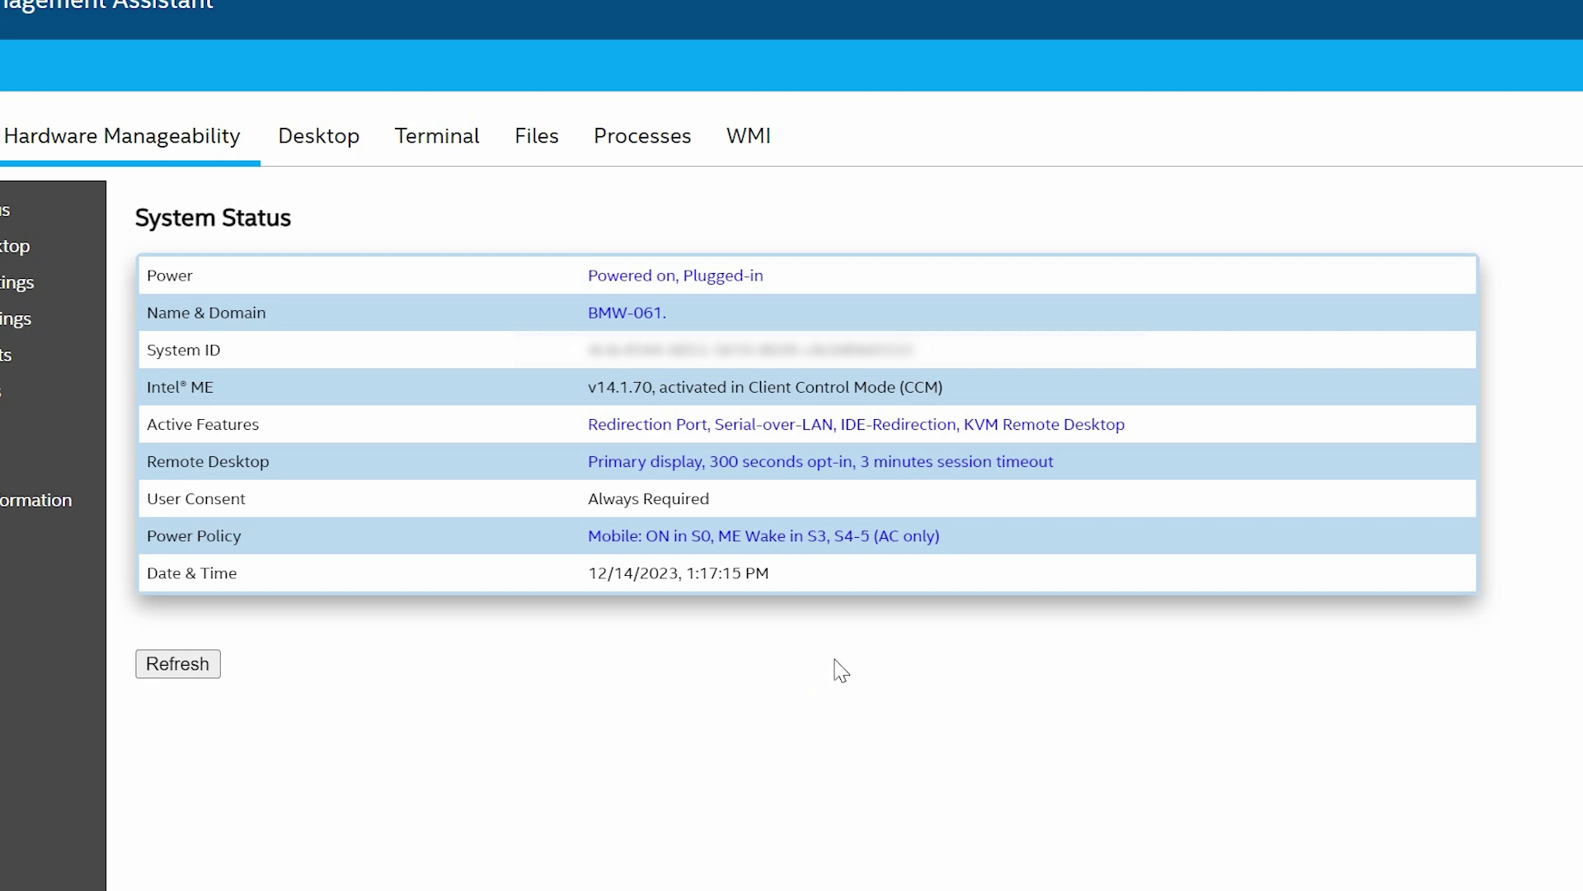
# - Review the endpoint's Power Policy choices and cancel without applying a different policy
pyautogui.click(872, 545)
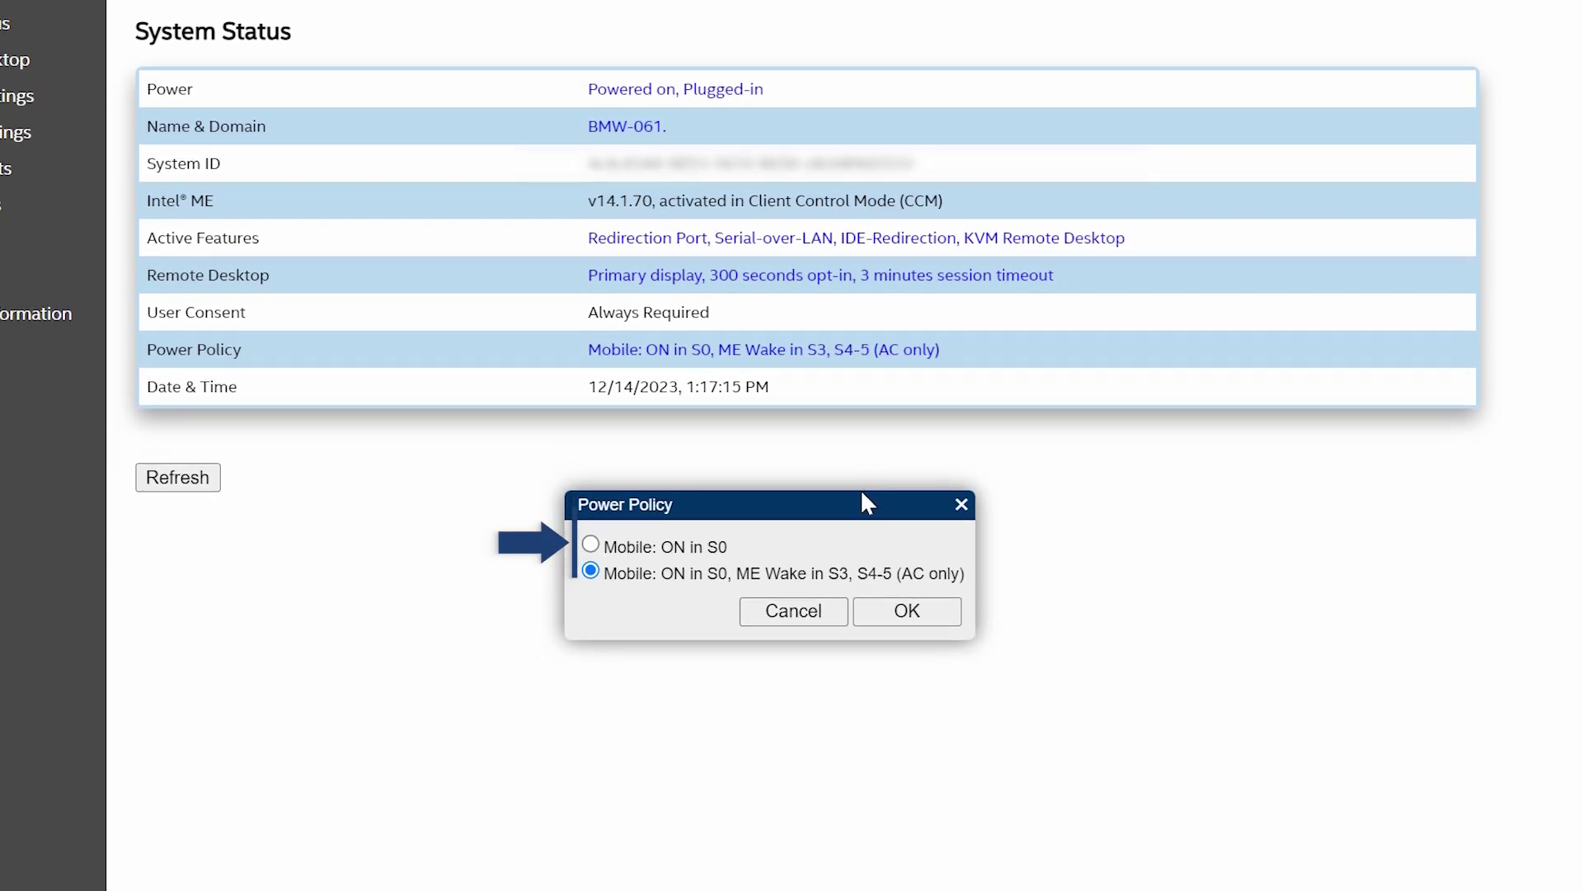
pyautogui.click(590, 572)
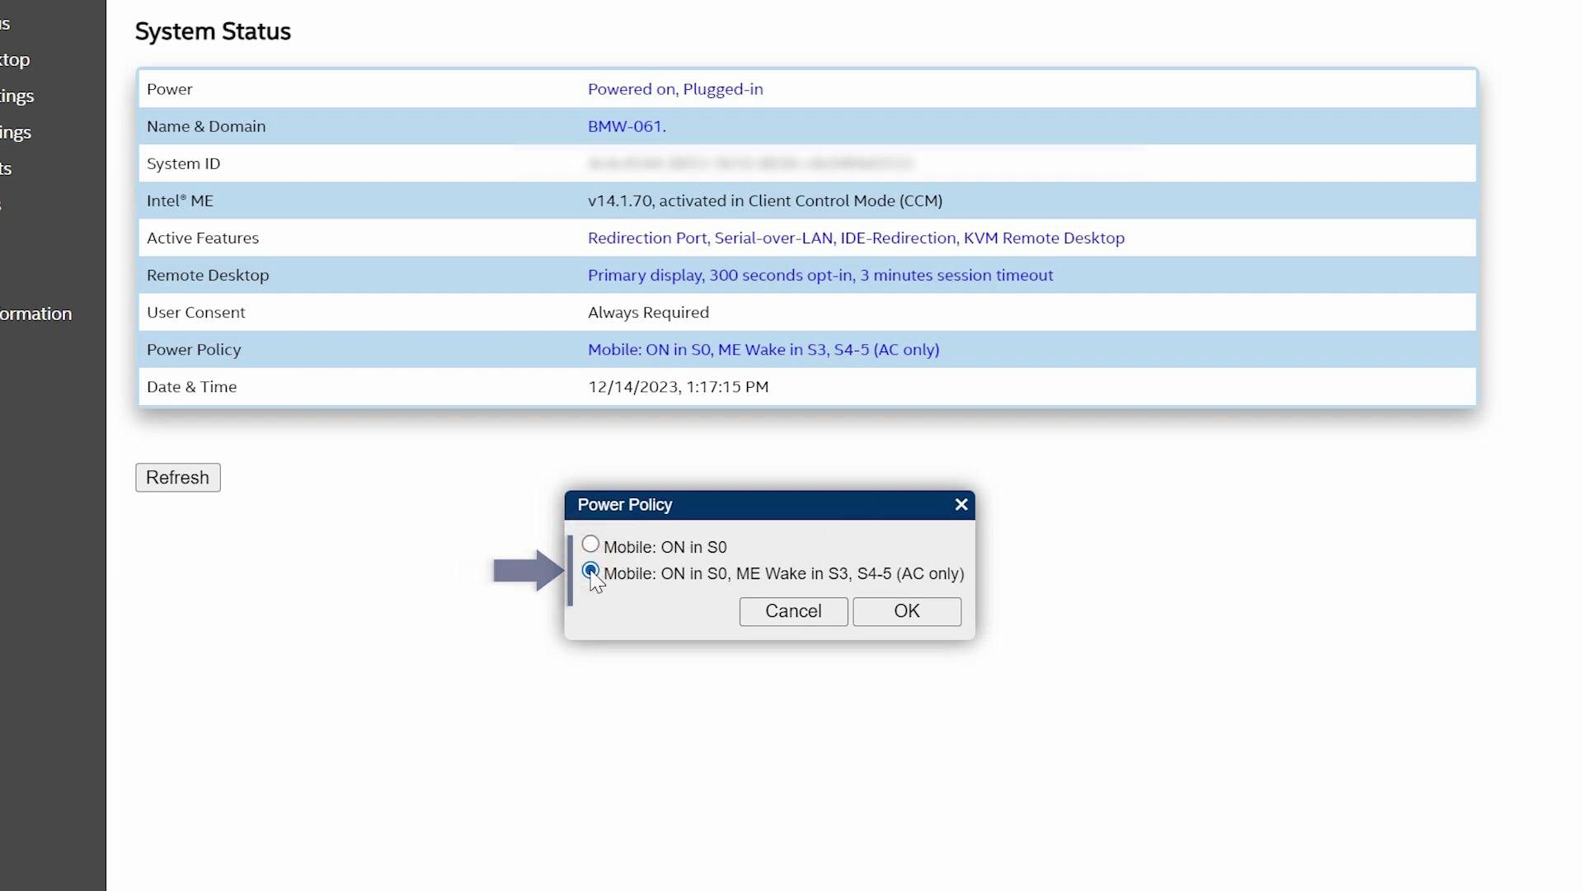
pyautogui.click(765, 616)
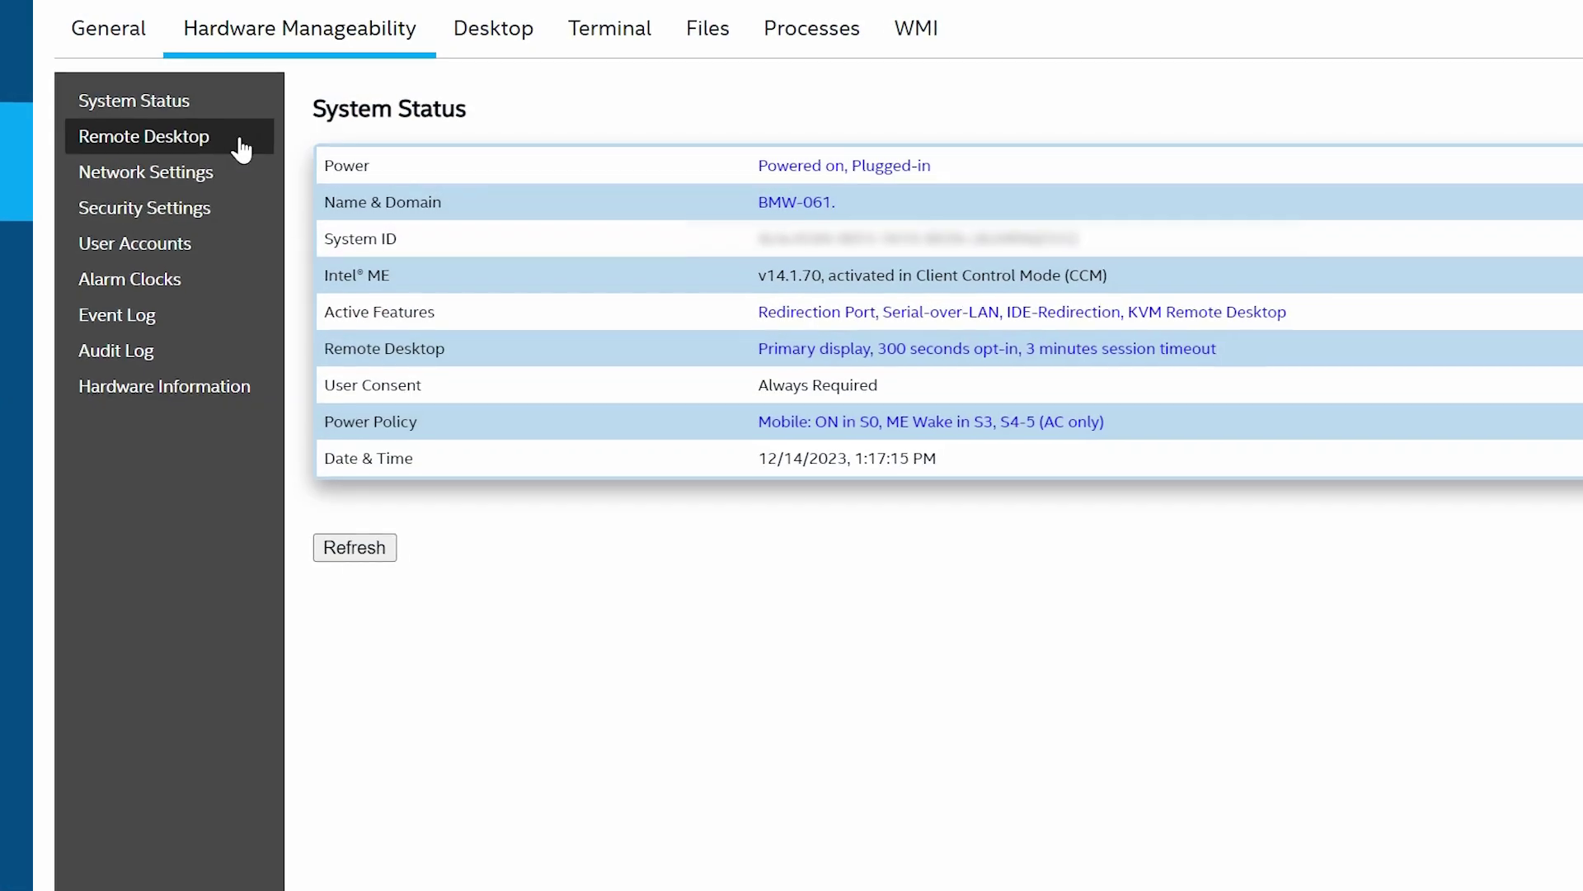
# - Review the endpoint's Remote Desktop, Network Settings, Security Settings and User Accounts pages
pyautogui.click(235, 141)
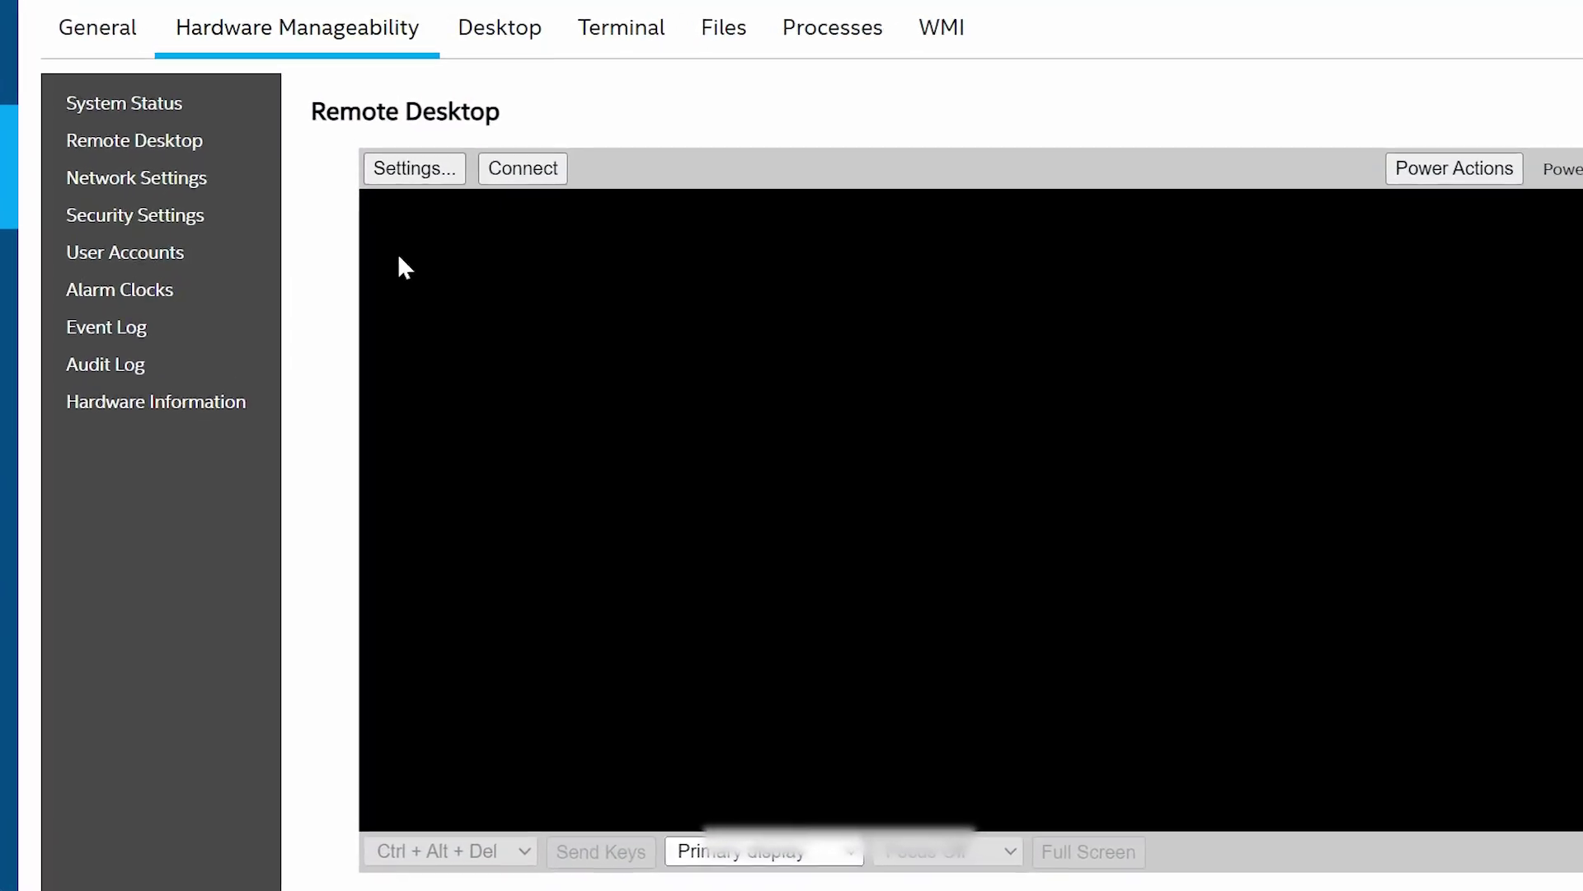
pyautogui.click(206, 171)
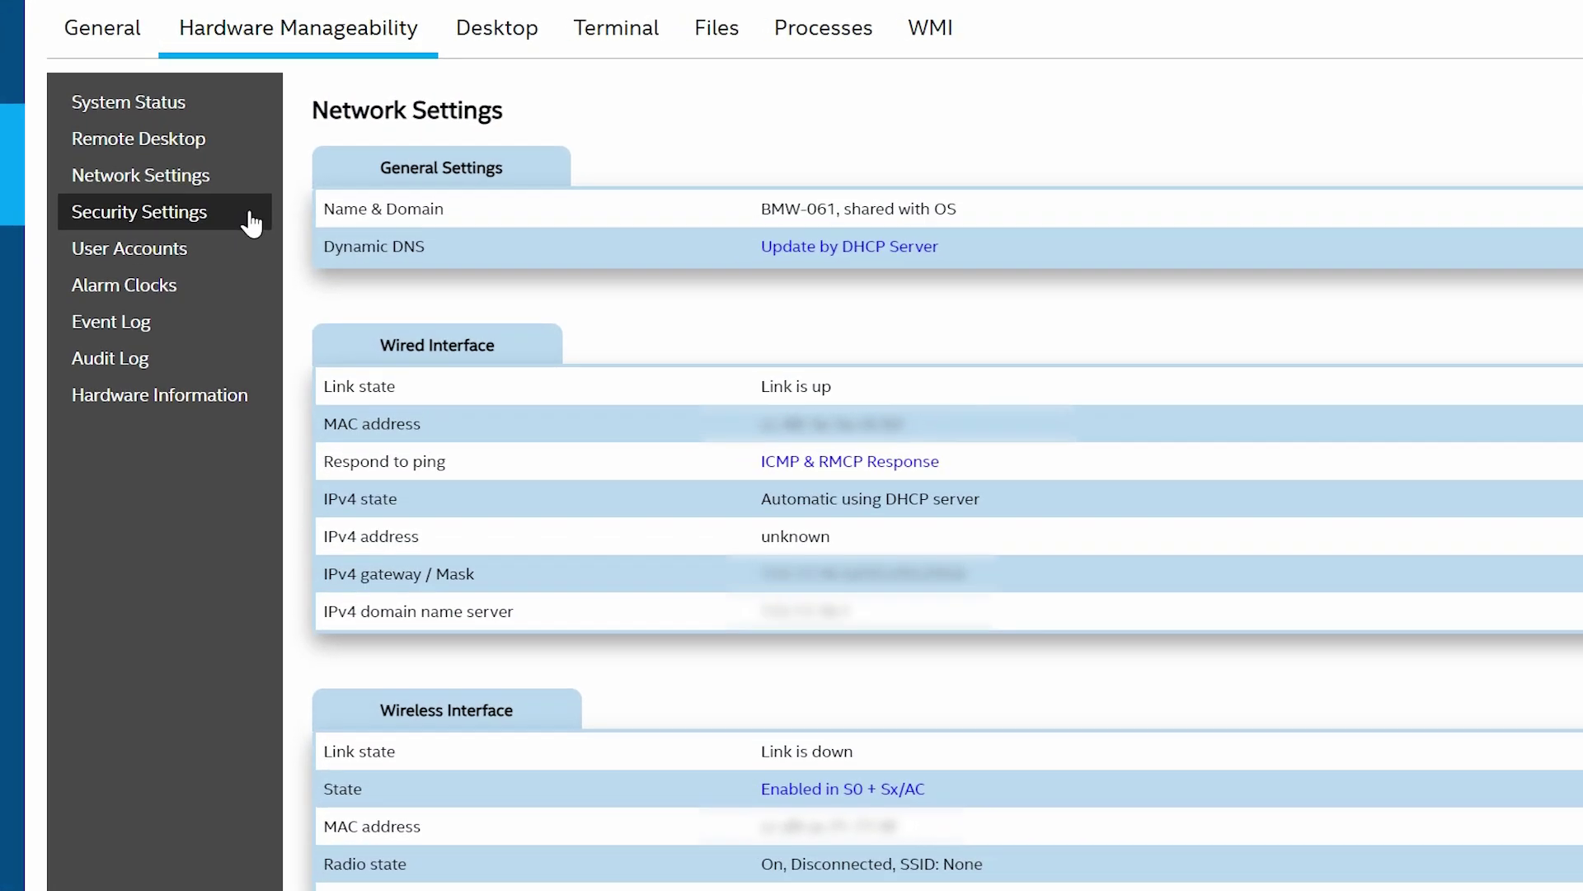
pyautogui.click(256, 206)
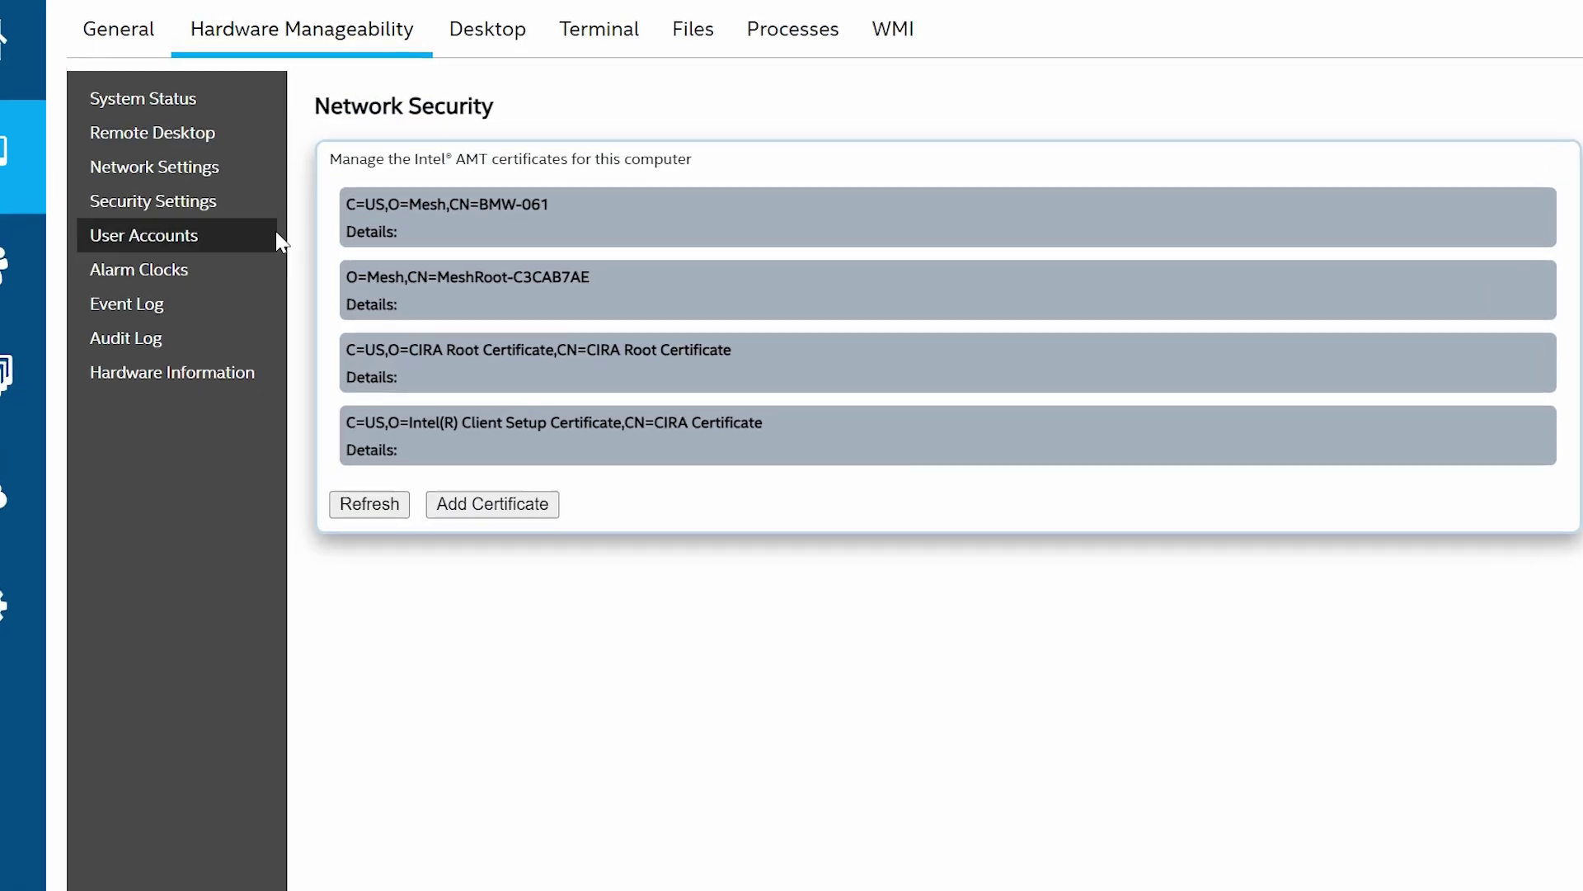
pyautogui.click(243, 255)
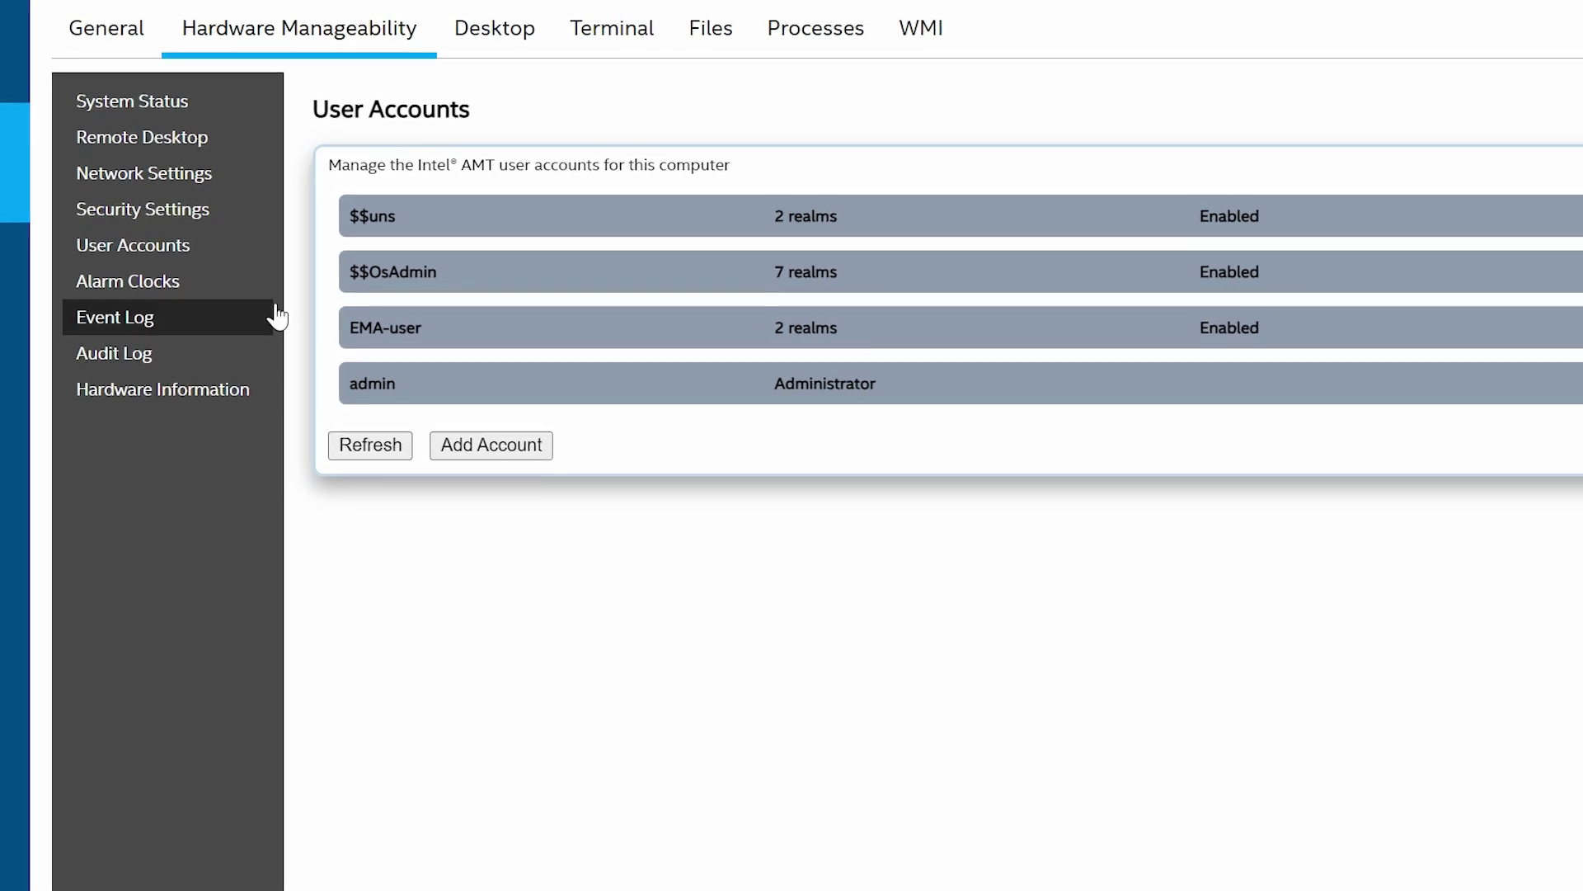
# - Start a new alarm clock for the endpoint and name it "Alarm Test"
pyautogui.click(211, 287)
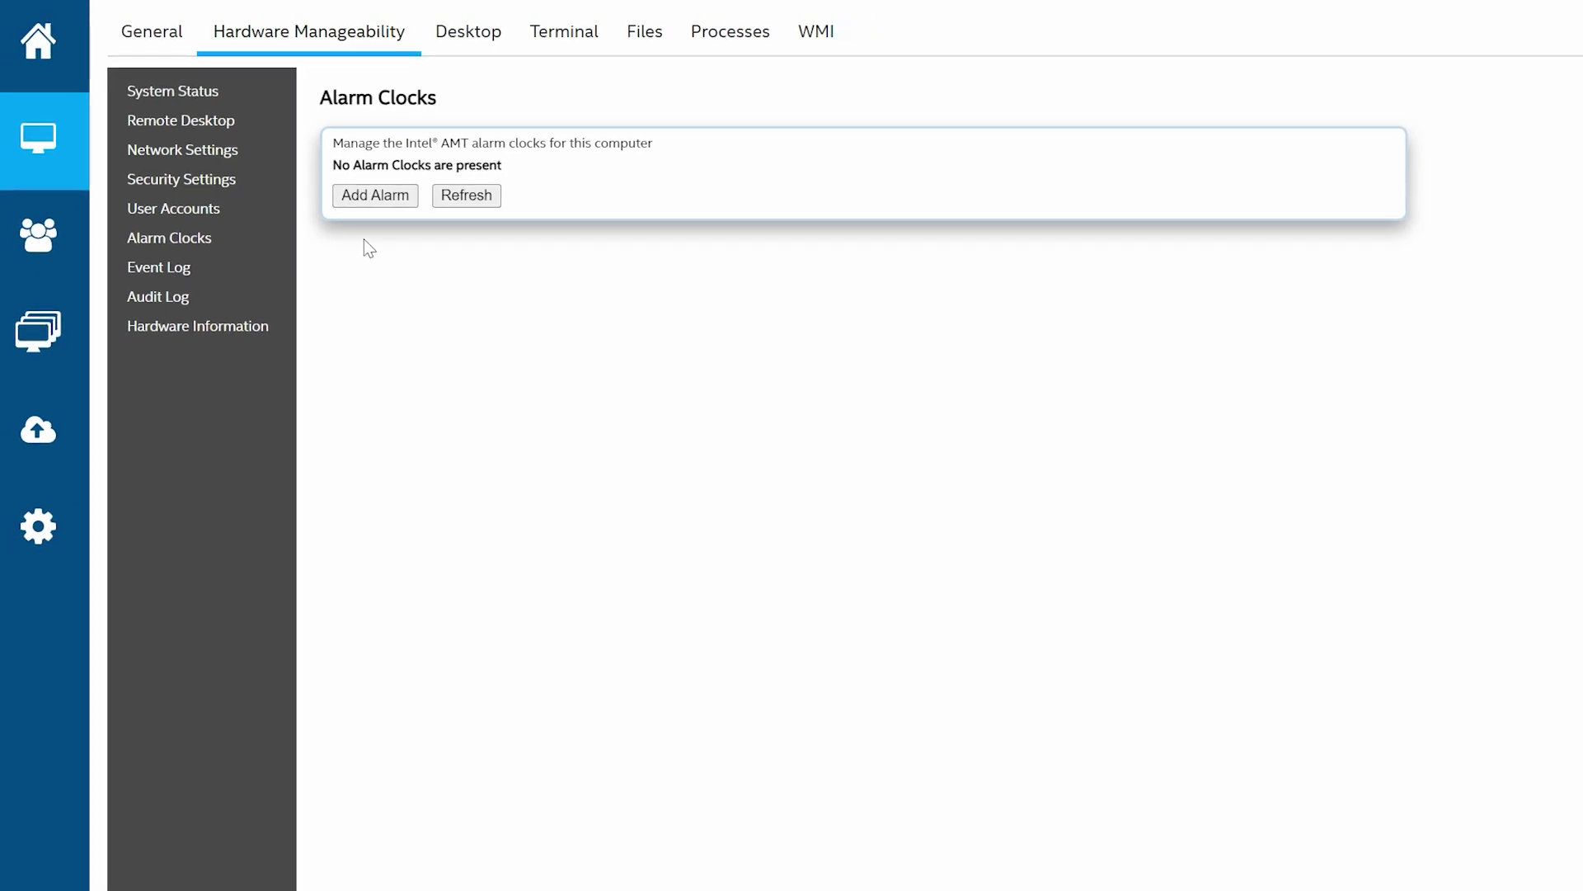
pyautogui.click(395, 201)
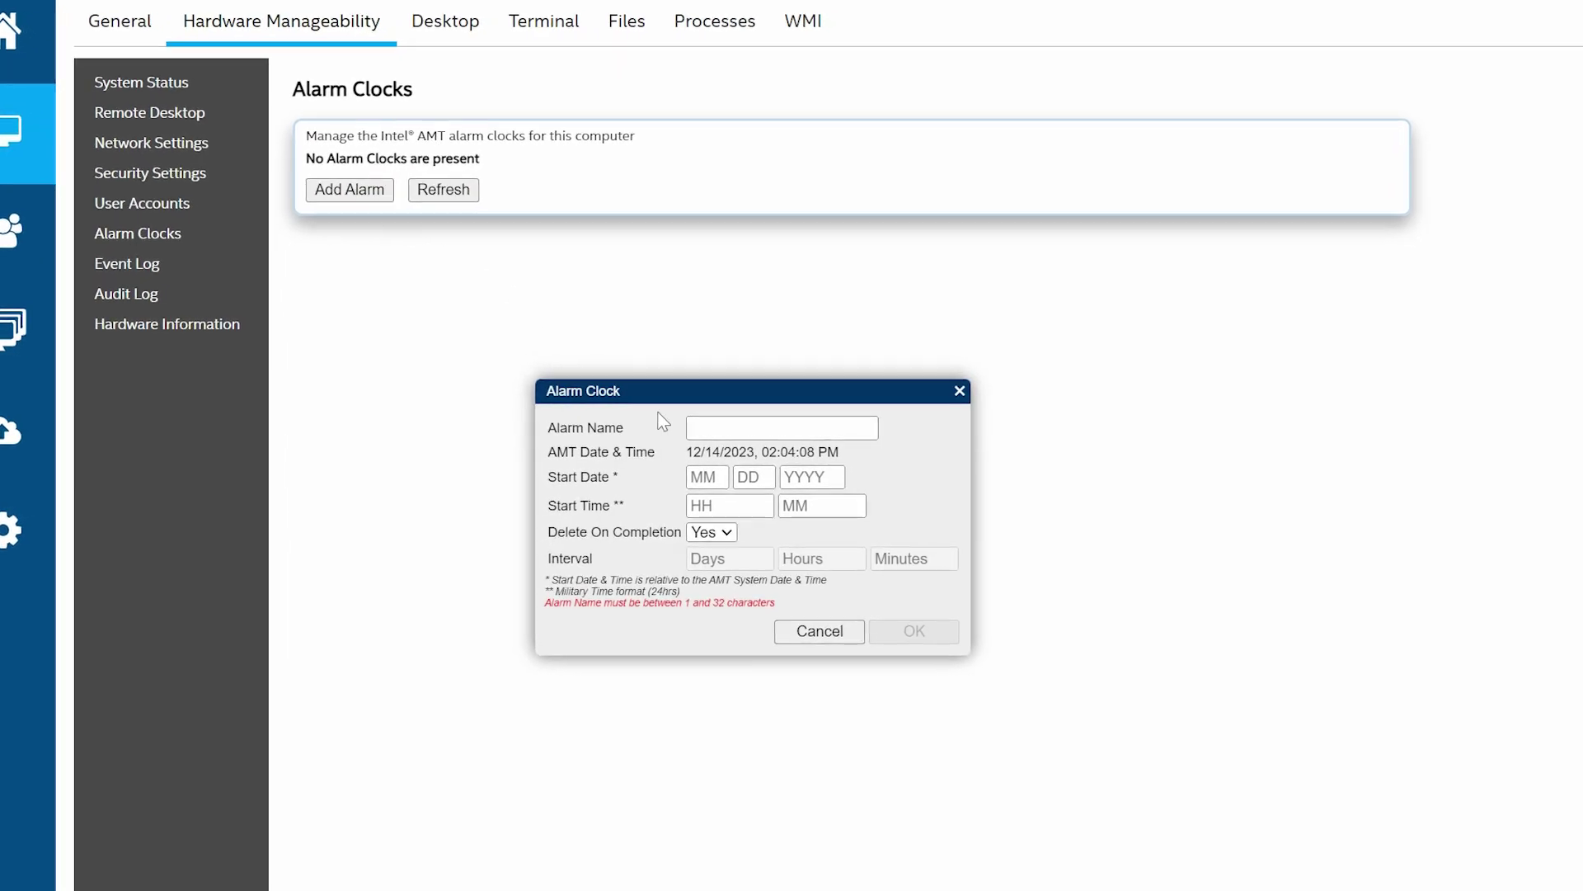
pyautogui.click(683, 428)
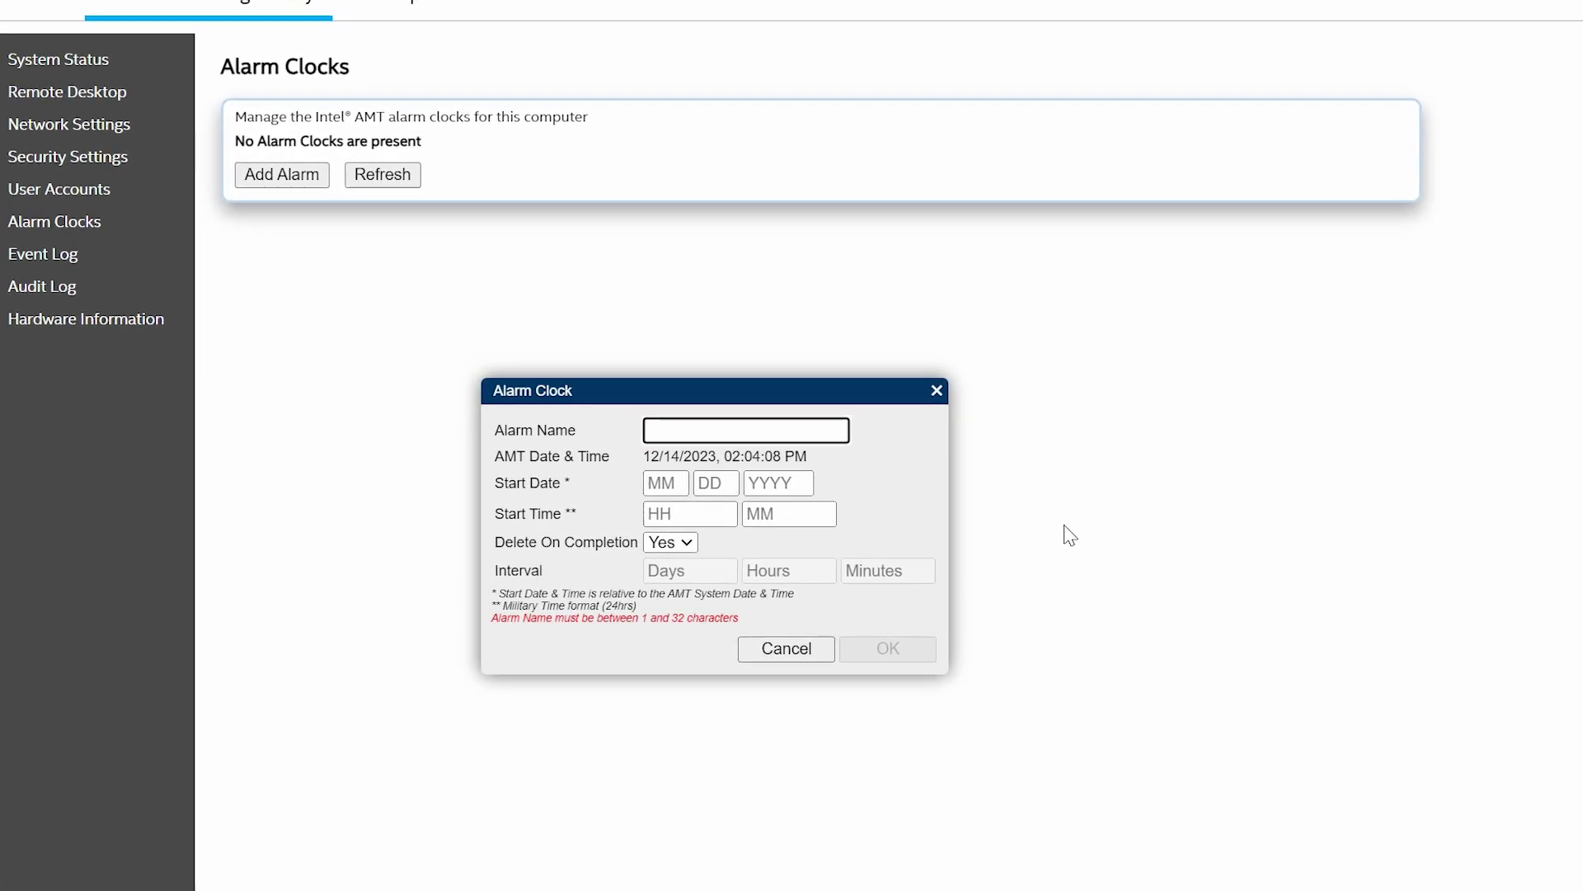
pyautogui.write('Alarm Test')
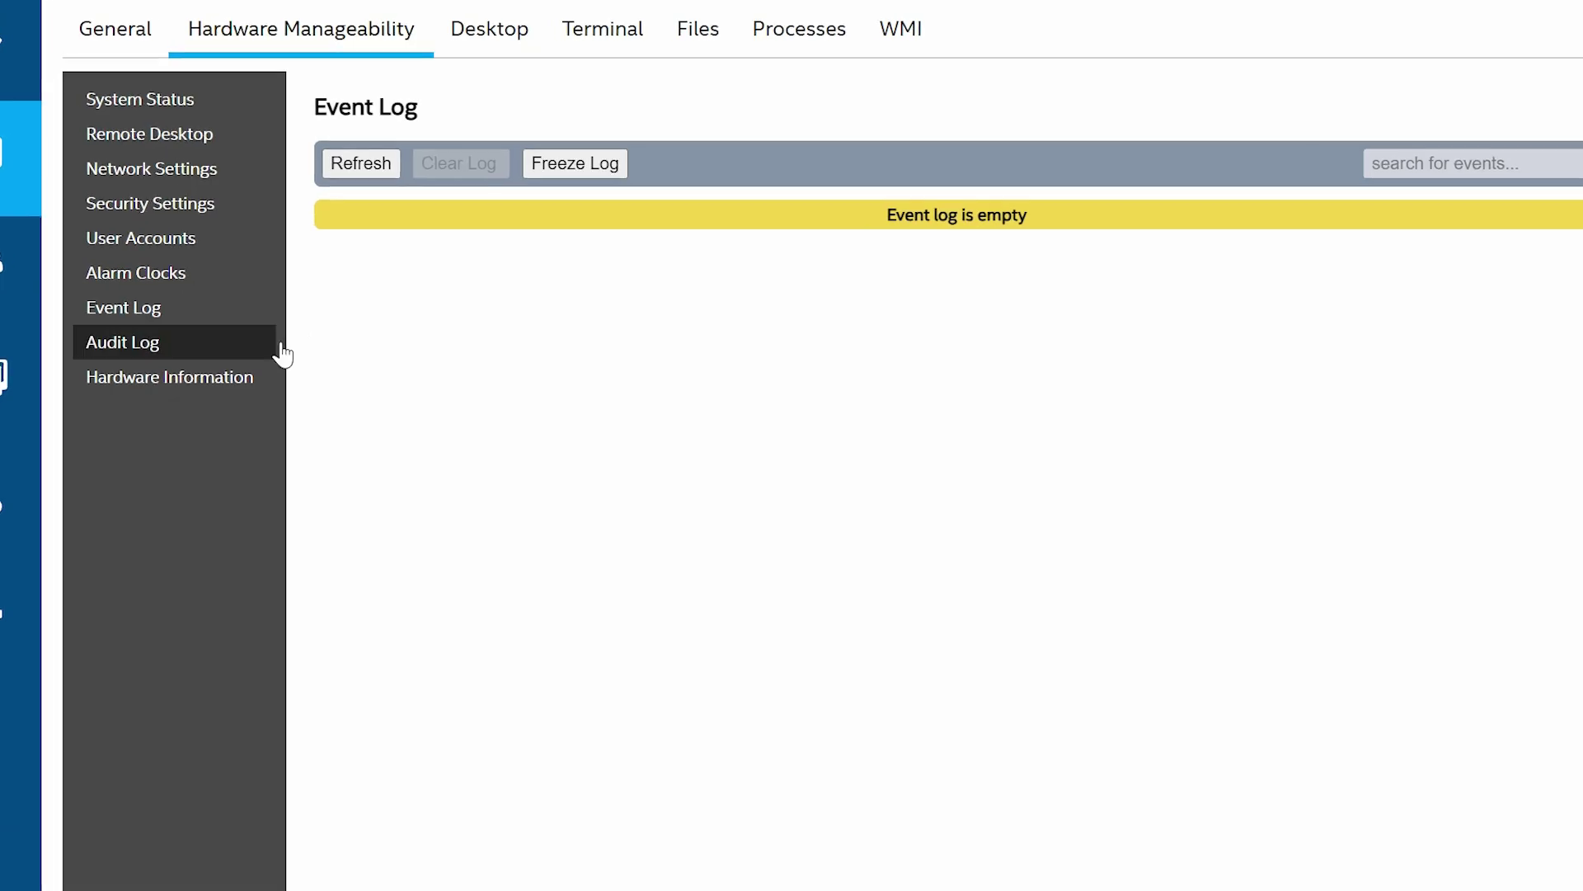
# - Open the endpoint's audit log and load its detailed event records
pyautogui.click(255, 363)
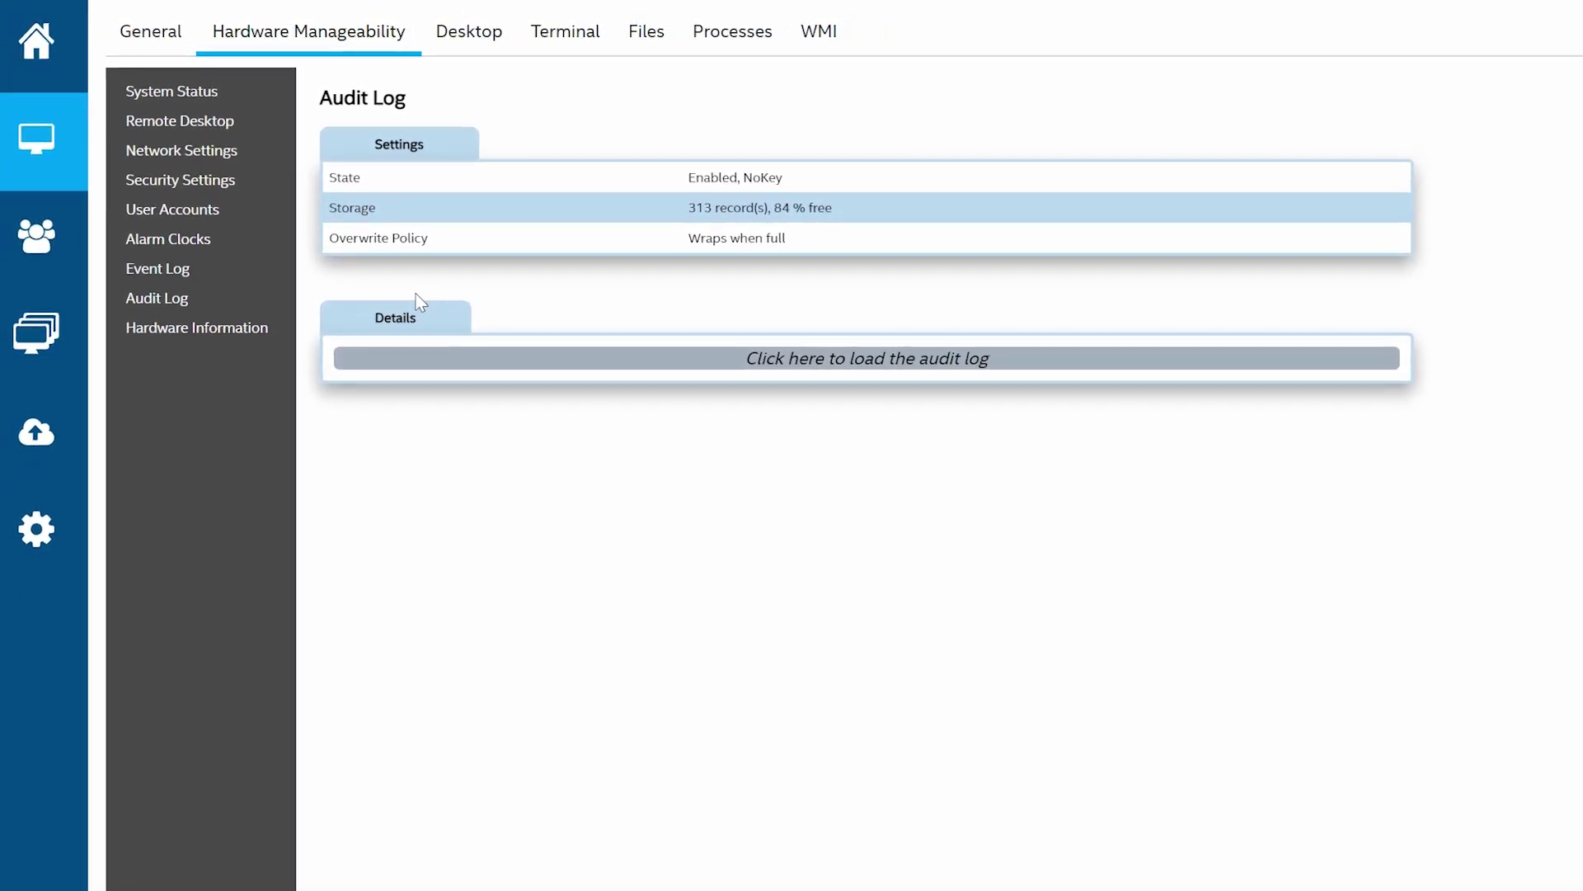
pyautogui.click(811, 376)
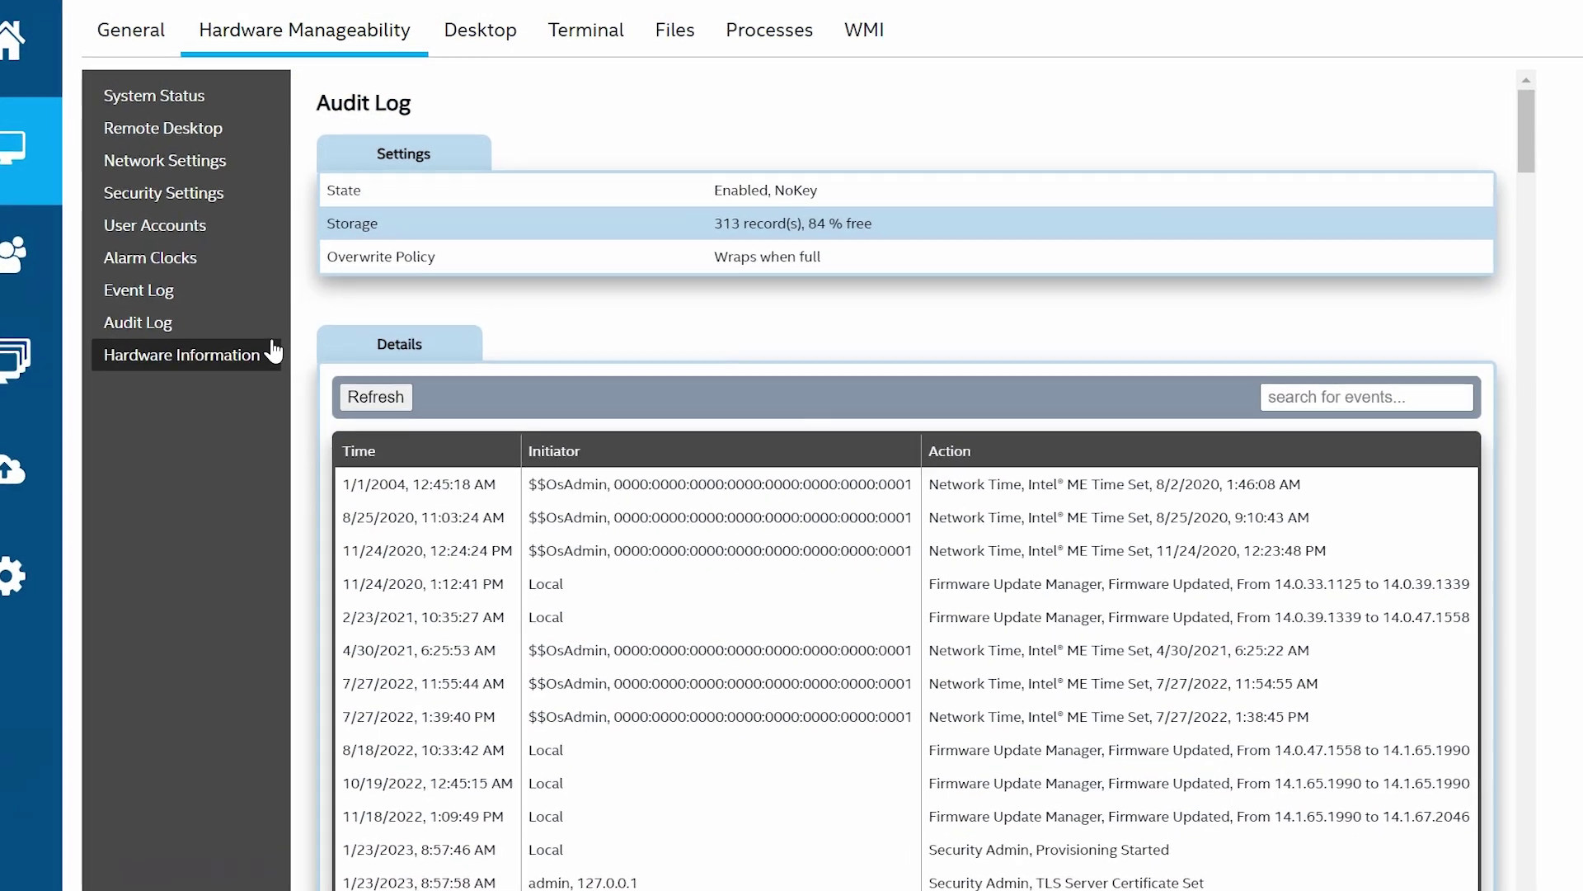
# - Examine the endpoint's hardware information, covering the platform, baseboard, BIOS, processor and memory module details
pyautogui.click(257, 365)
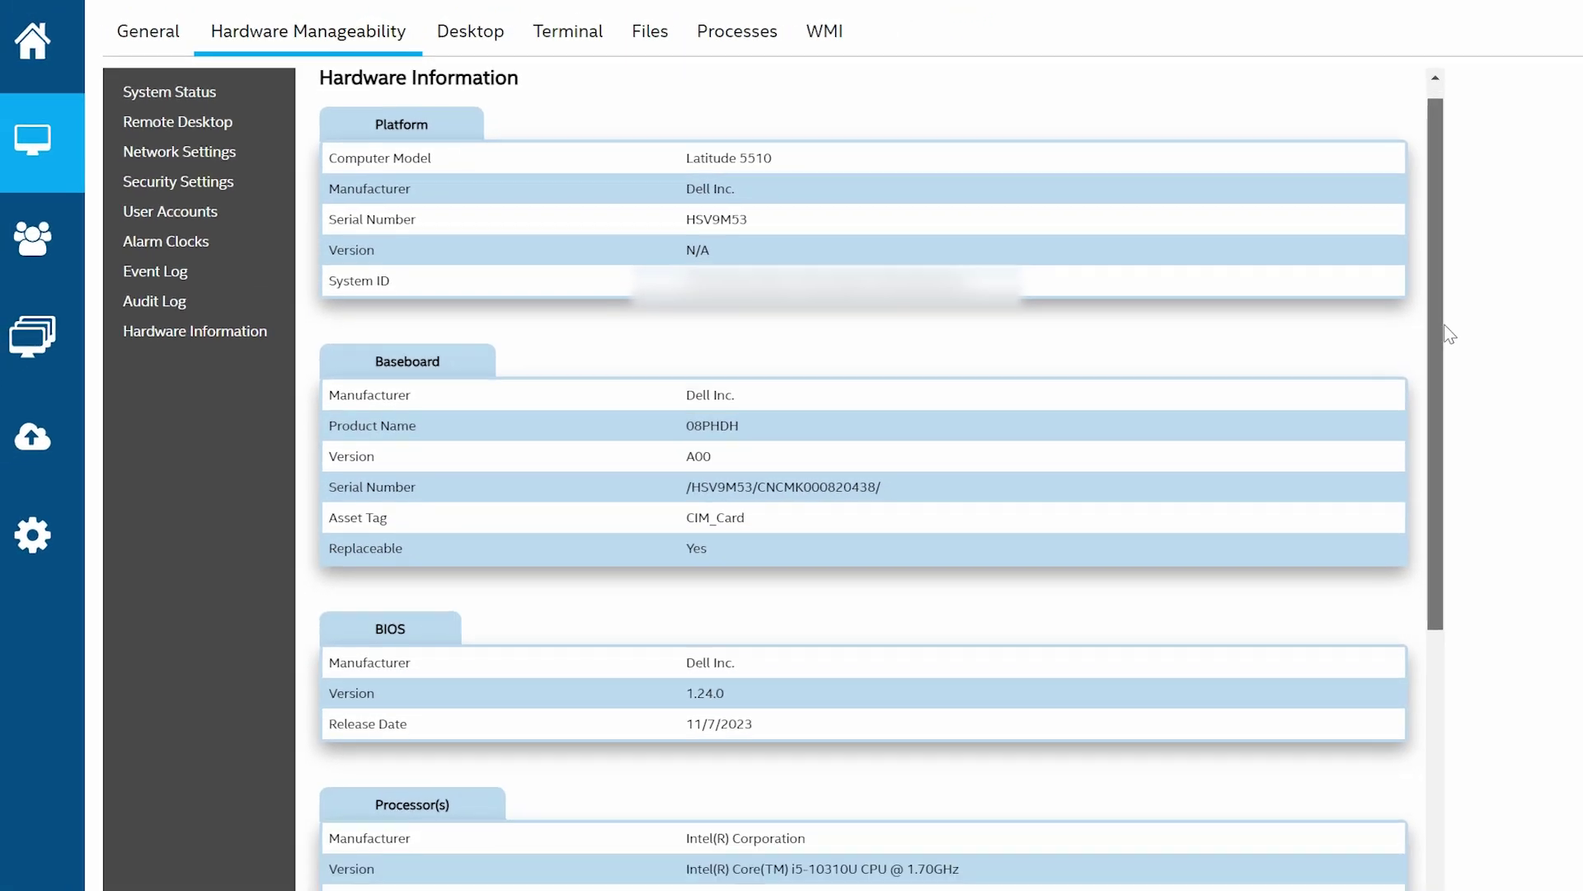
pyautogui.scroll(-1, 1497, 340)
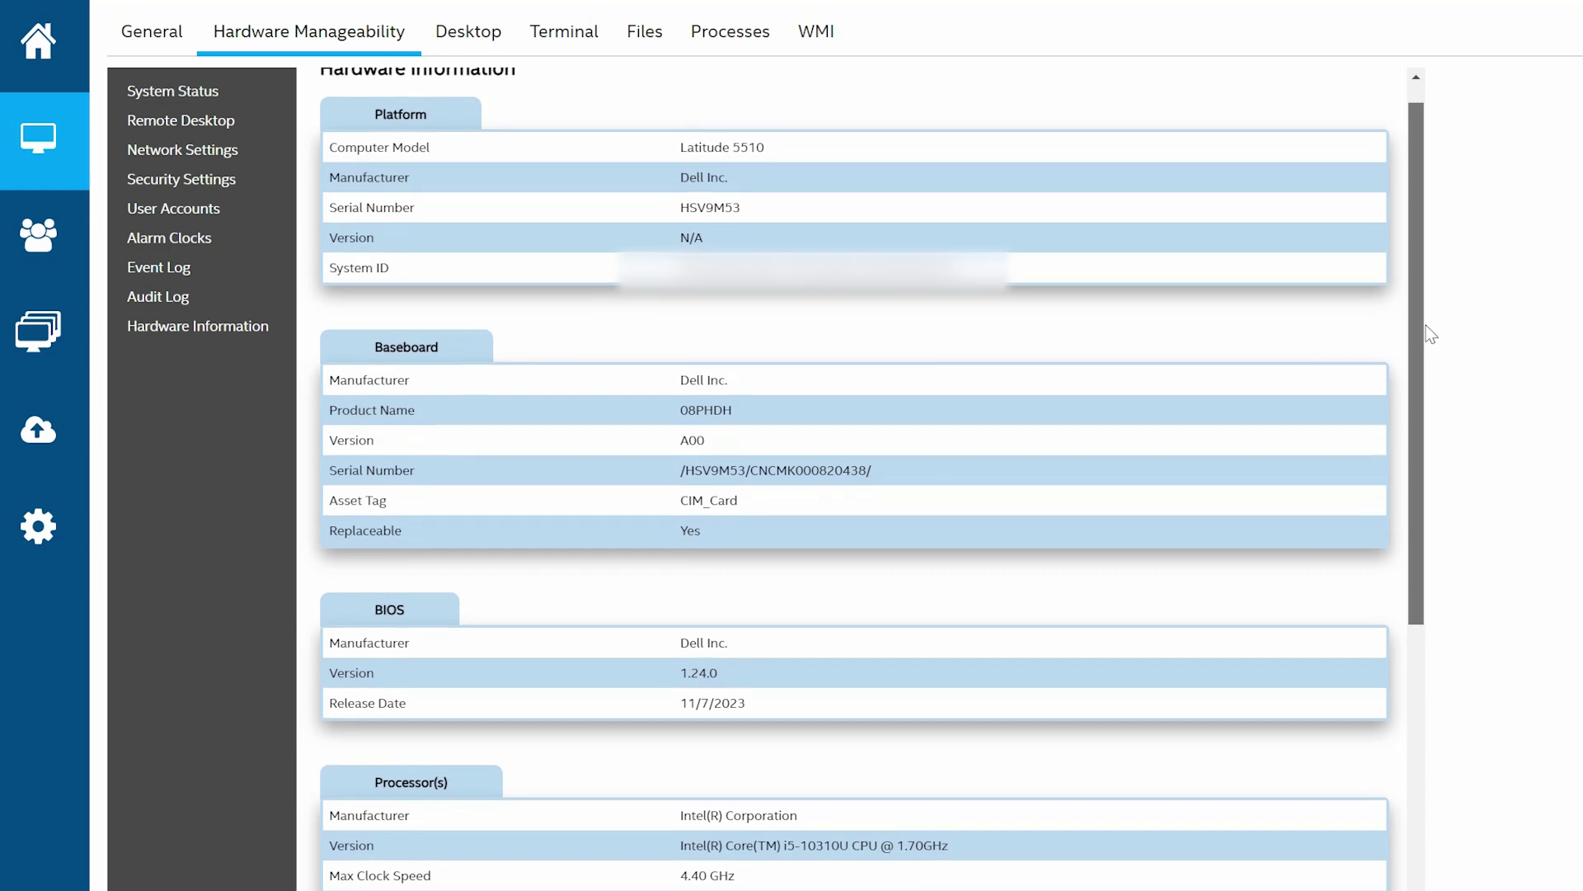
pyautogui.scroll(-1, 1434, 346)
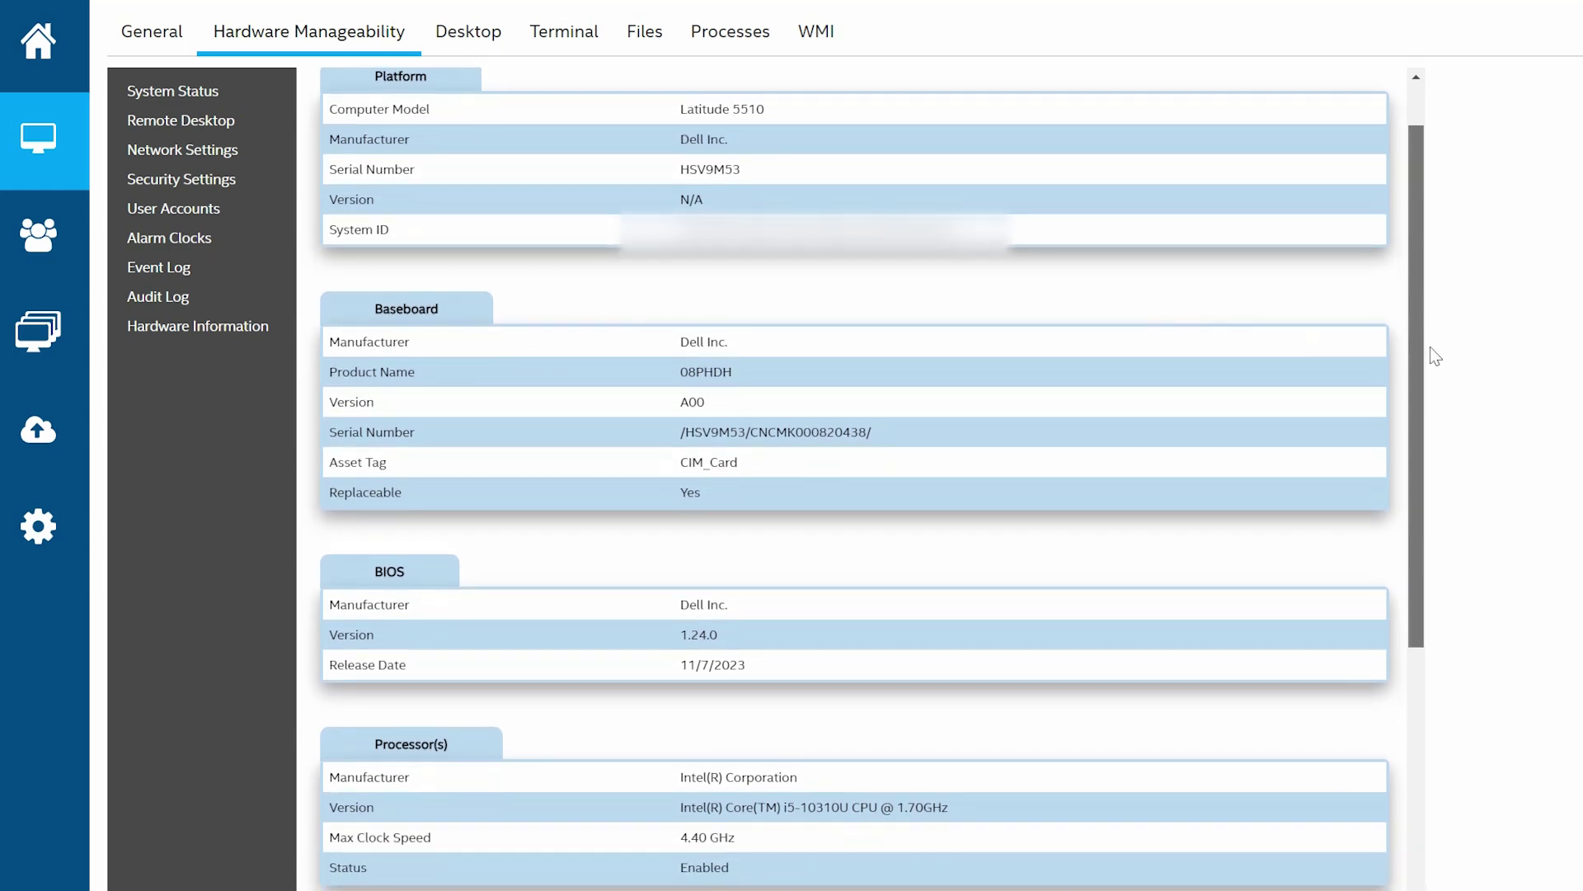
pyautogui.scroll(-1, 1439, 372)
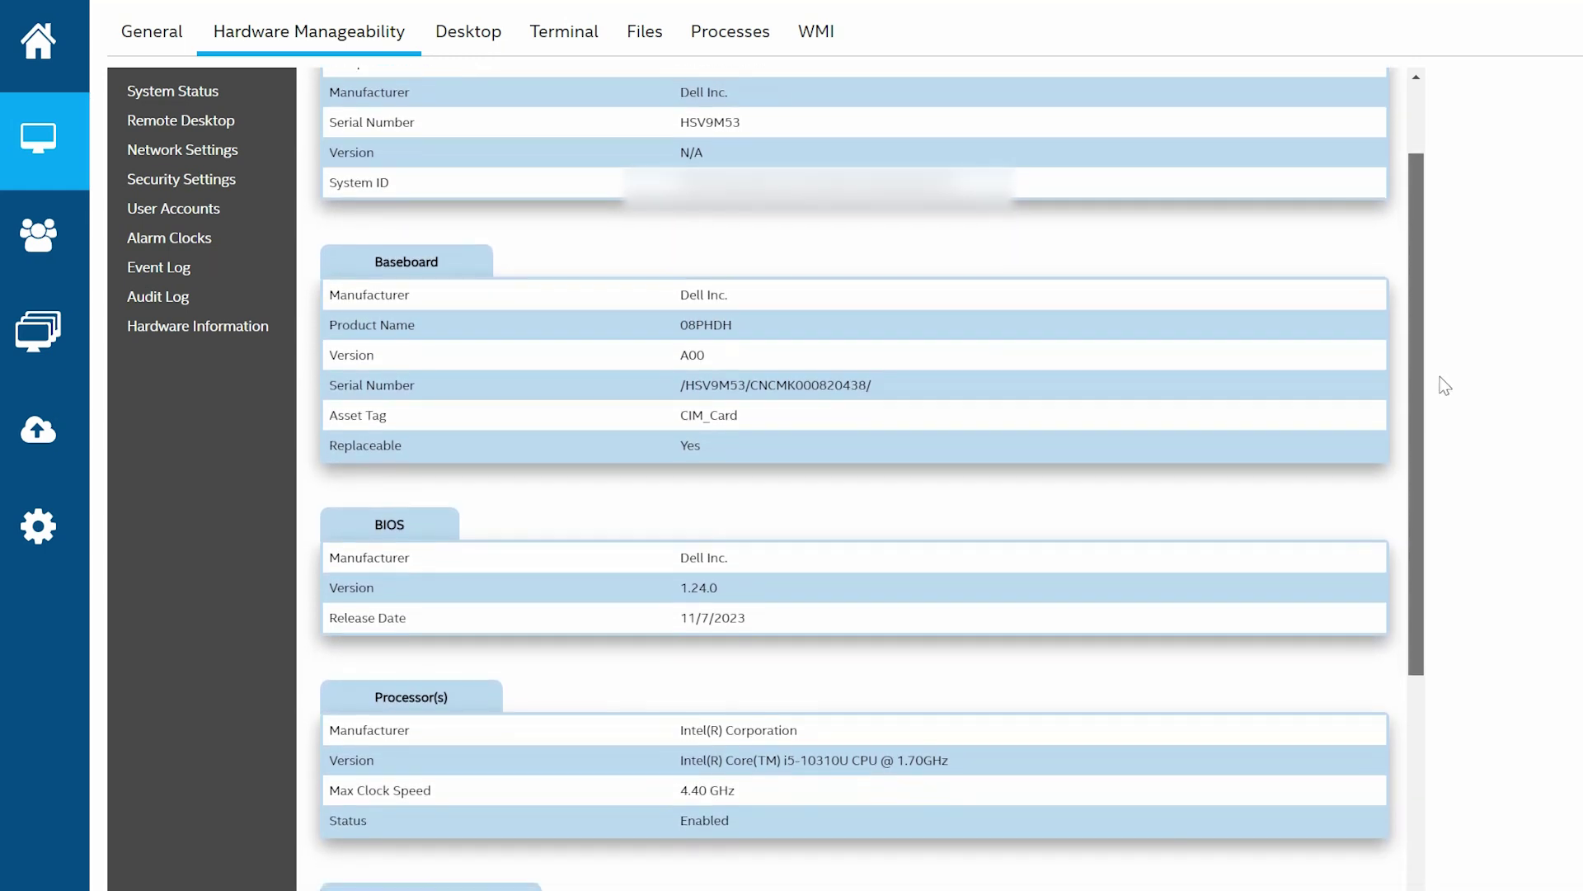
pyautogui.scroll(-1, 1443, 394)
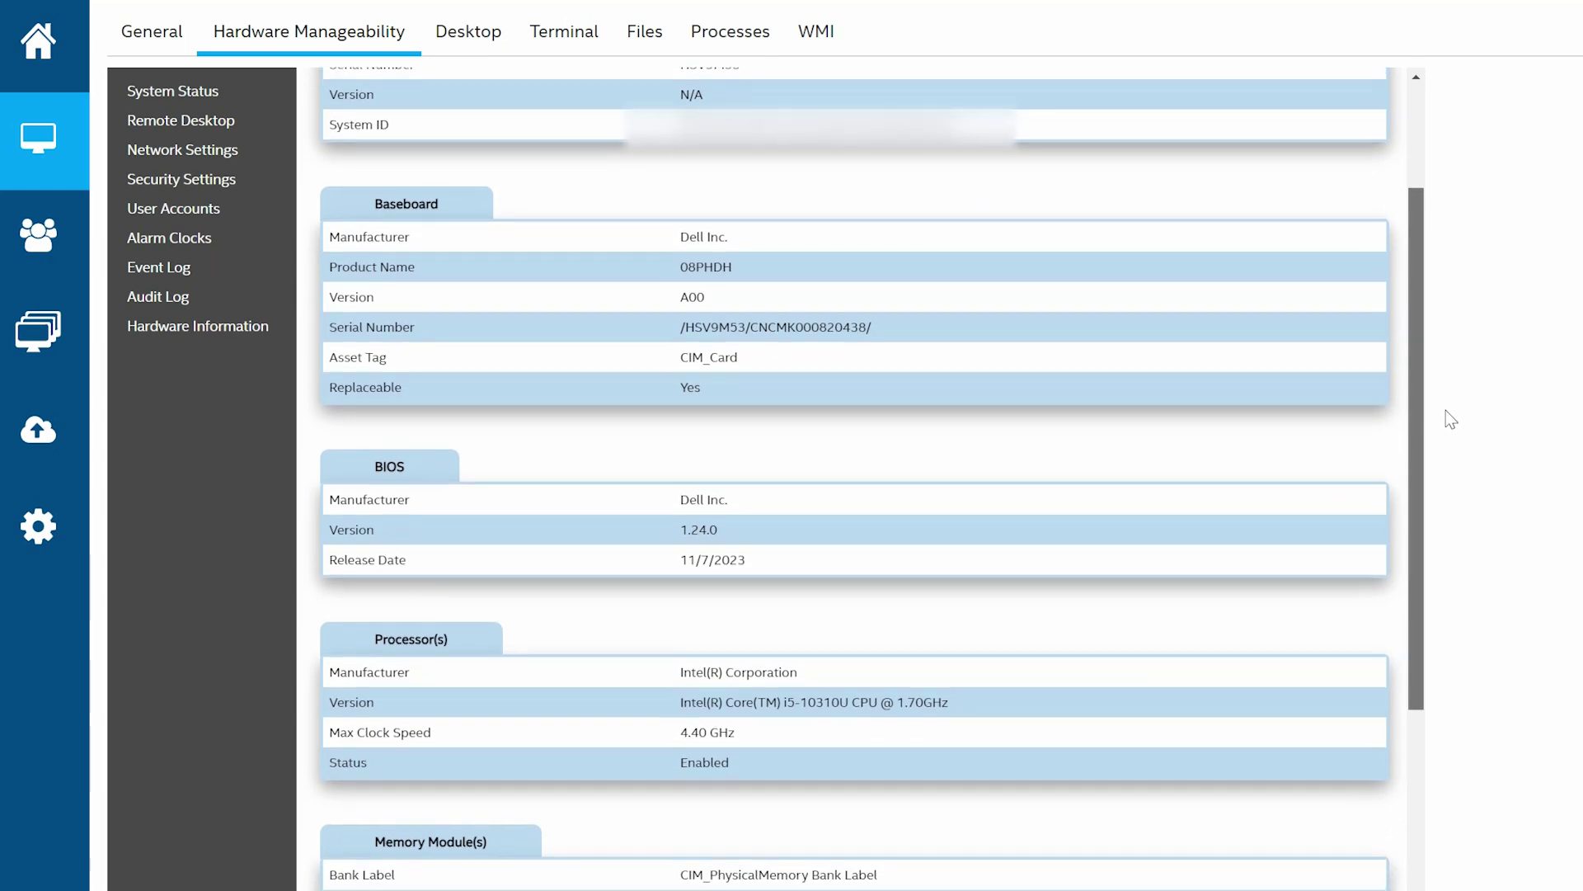
pyautogui.scroll(-1, 1454, 443)
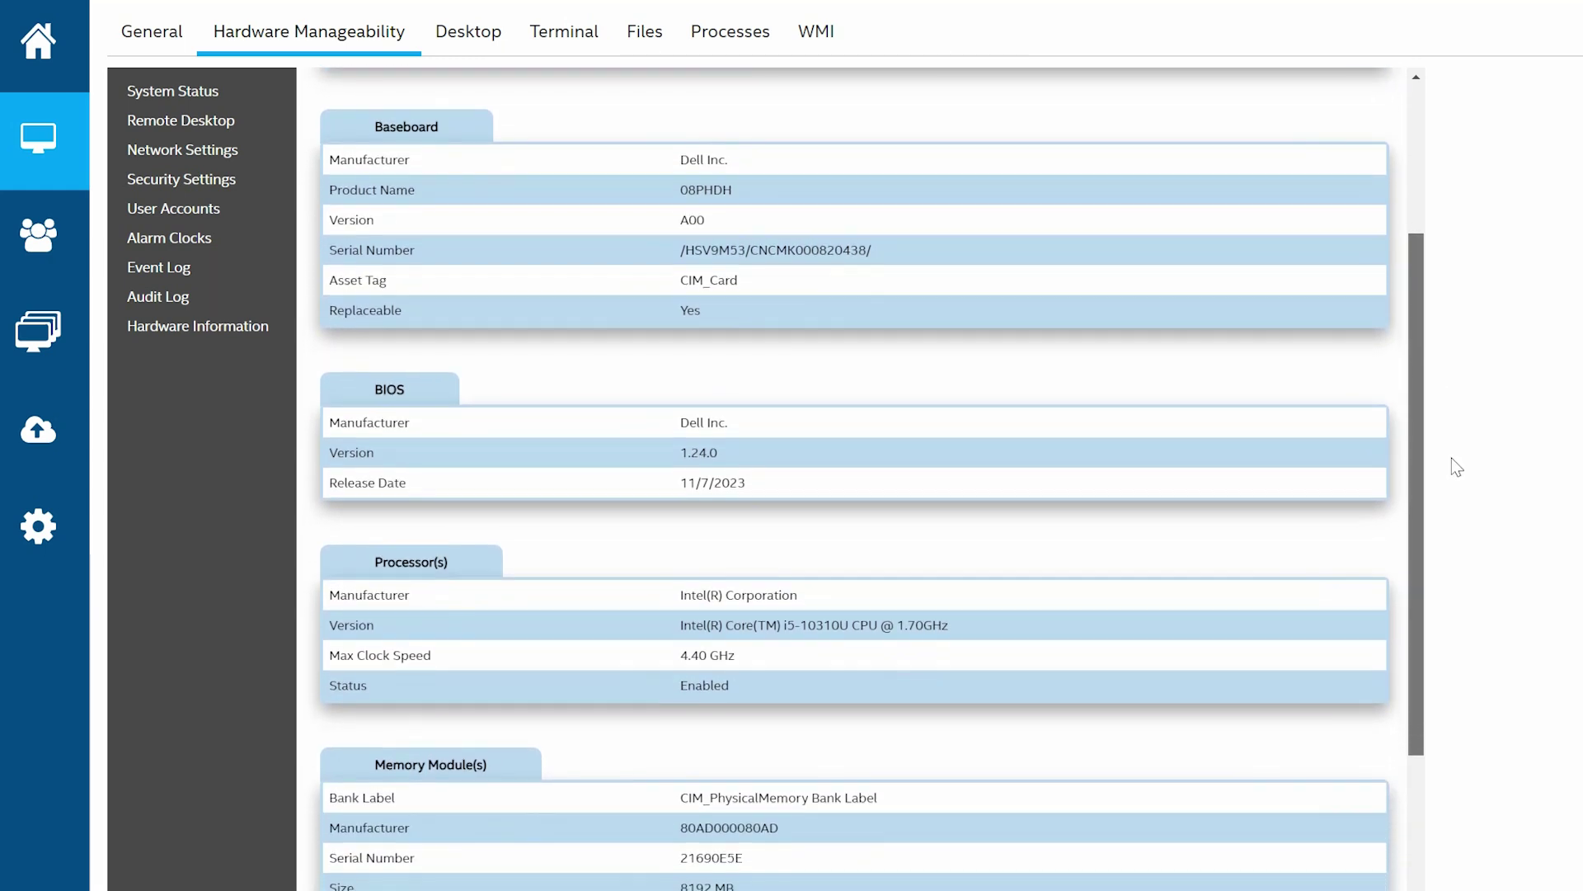
pyautogui.scroll(-1, 1459, 486)
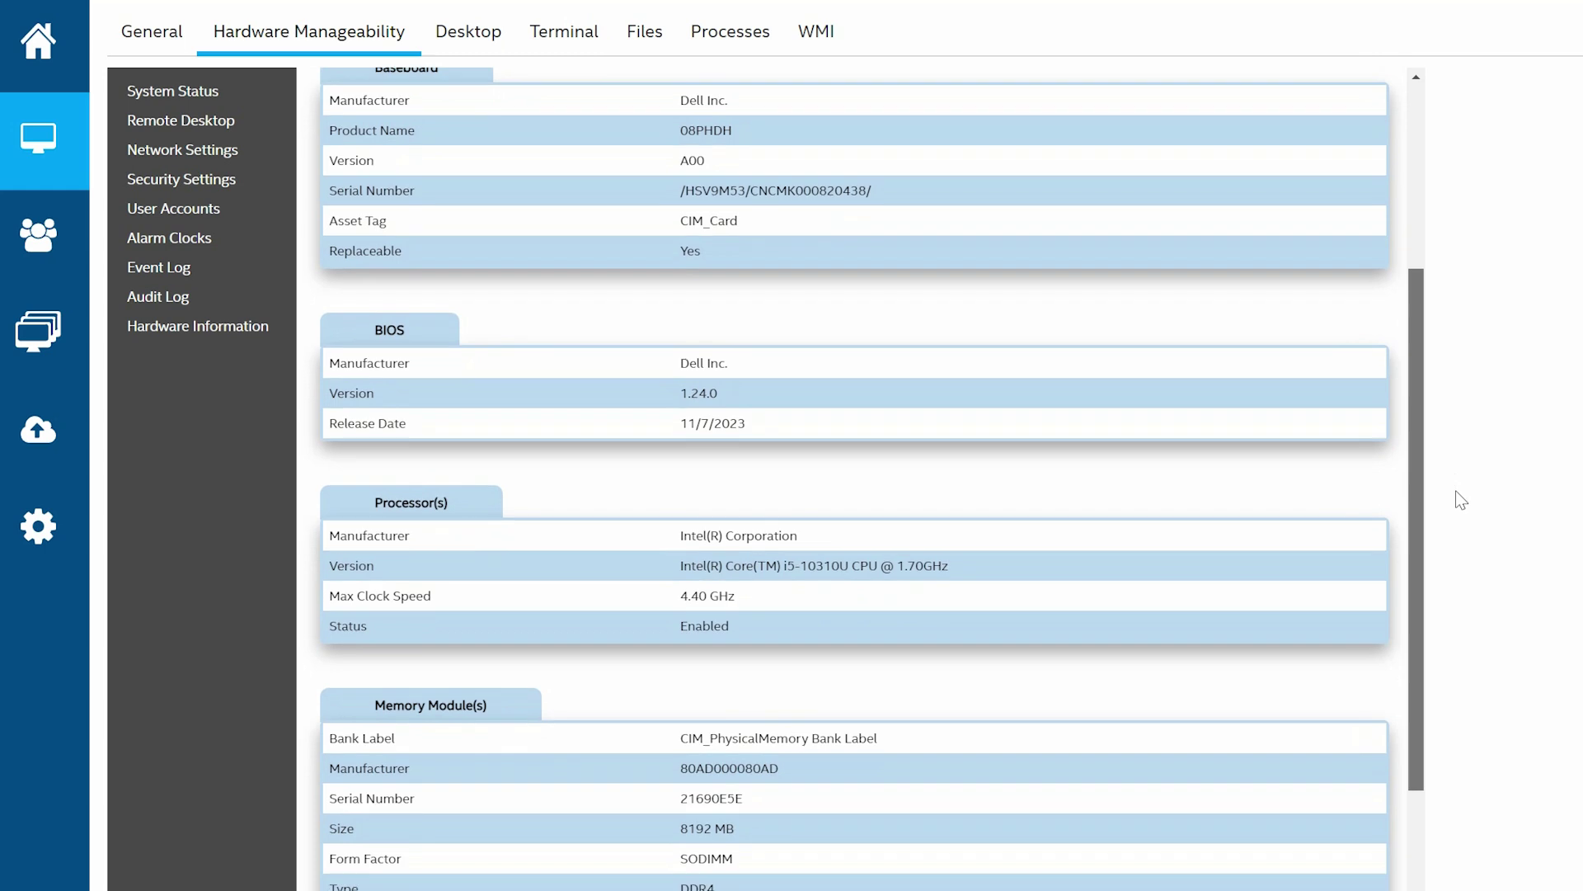
pyautogui.scroll(-1, 1457, 508)
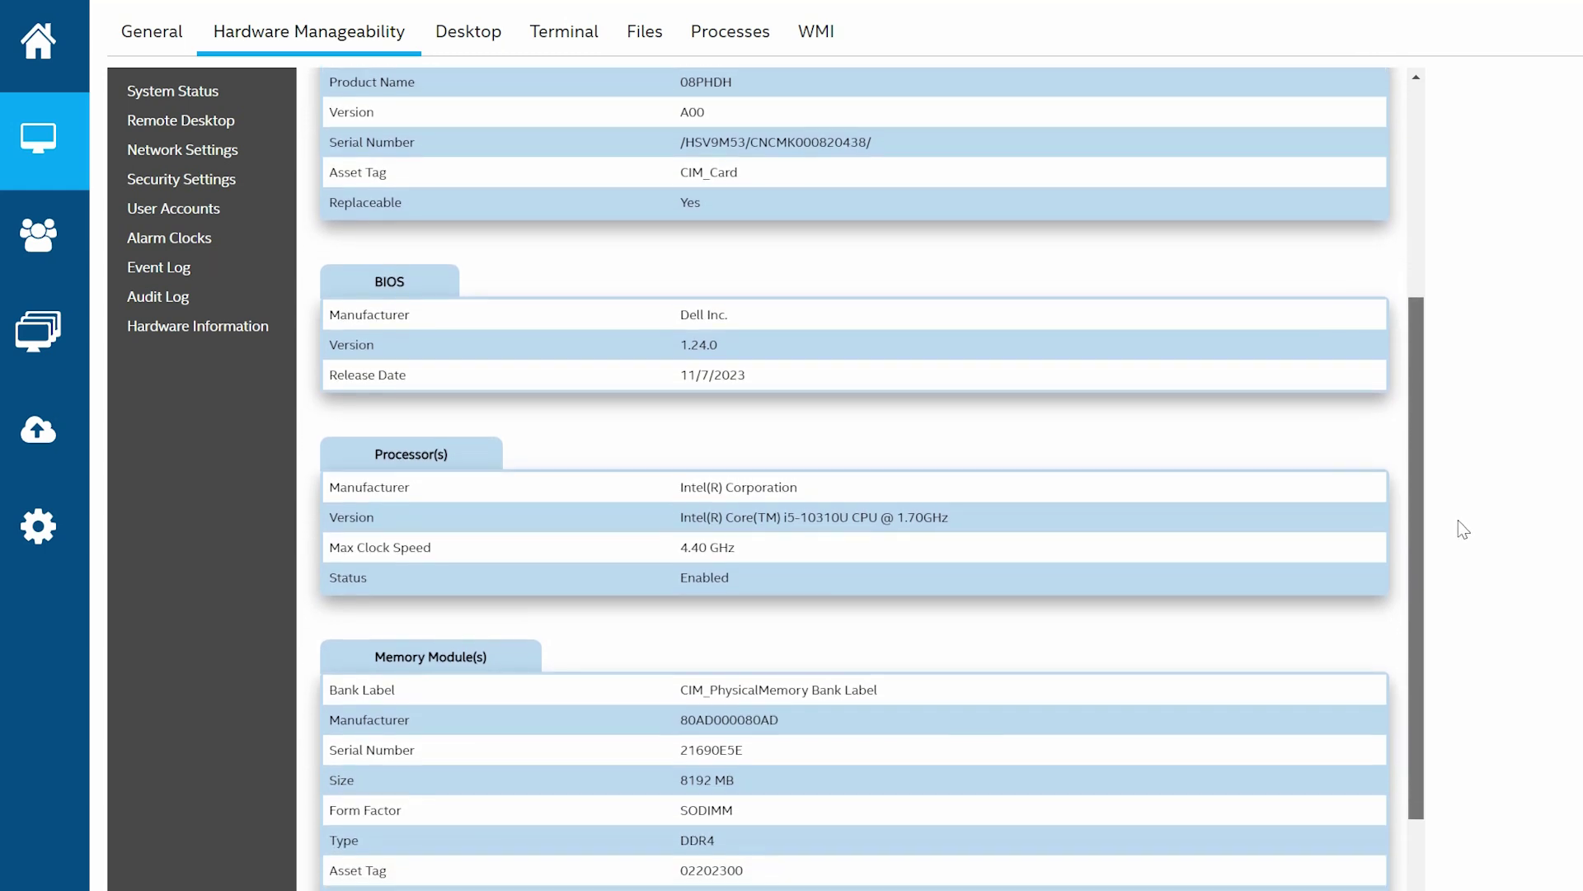